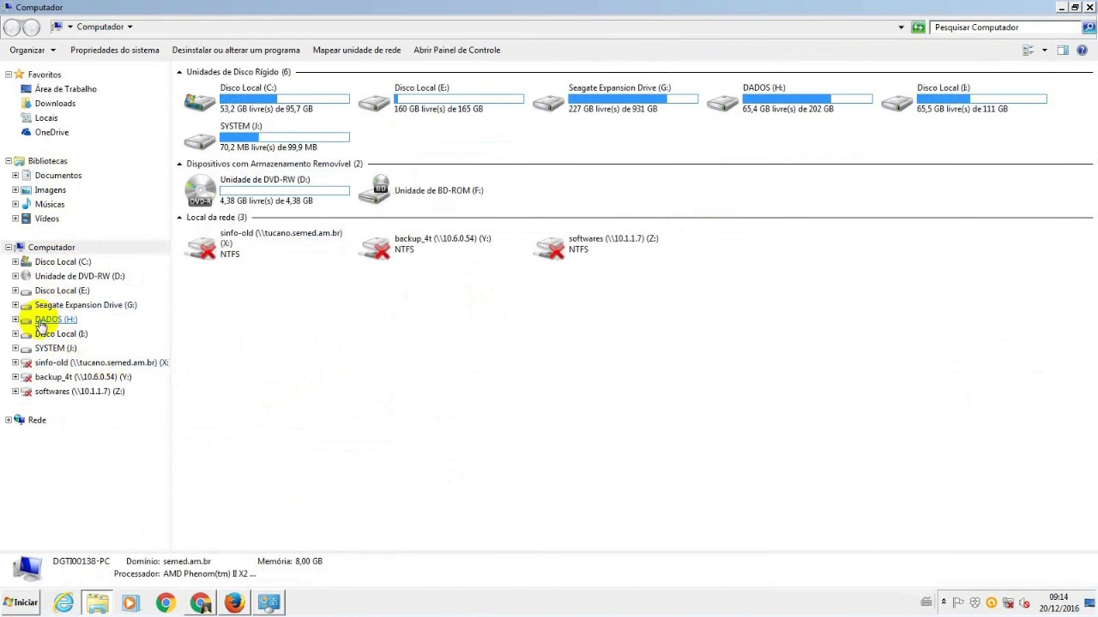
- Browse to the VPN SonicWall folder on DADOS (H:) and check the computer's system information
{"action": "left_click", "coordinate": [41, 320]}
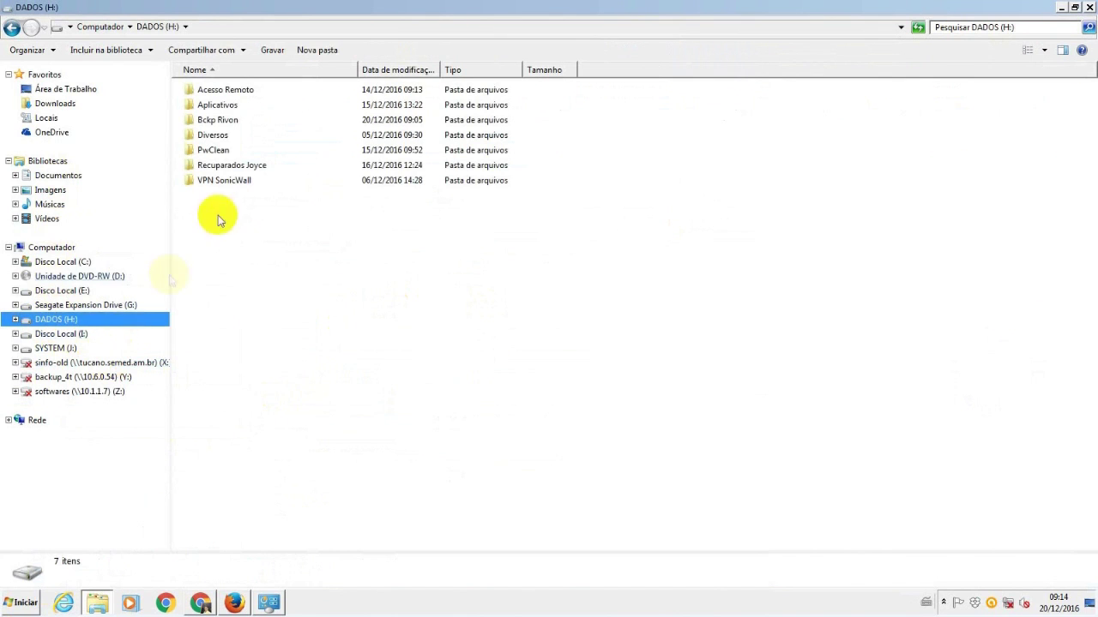
{"action": "left_click", "coordinate": [233, 182]}
{"action": "double_click", "coordinate": [234, 182]}
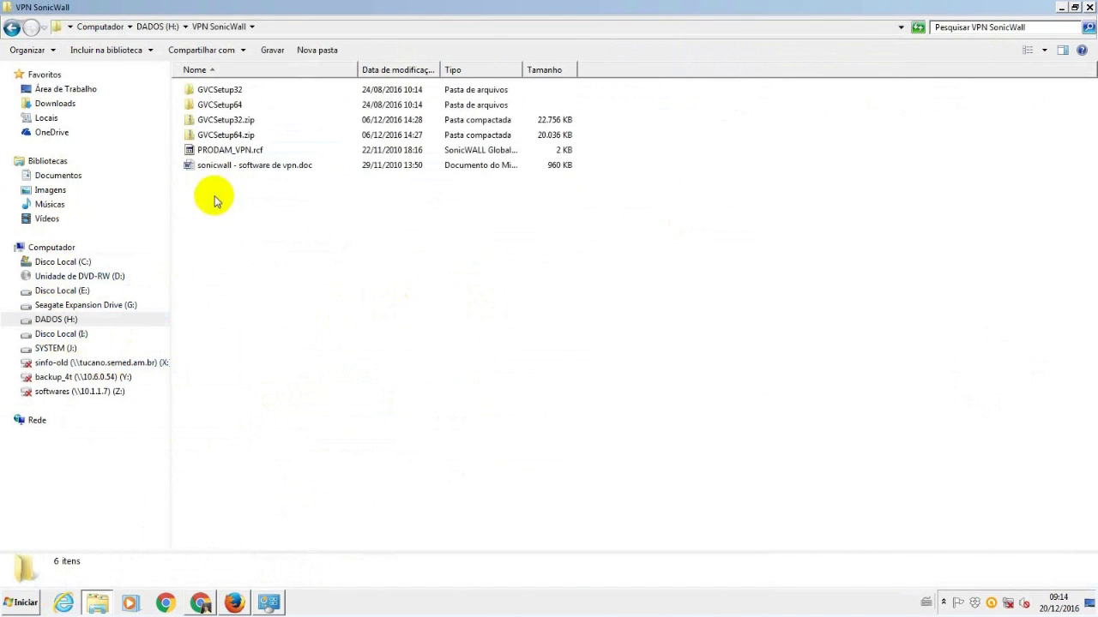
{"action": "left_click", "coordinate": [43, 249]}
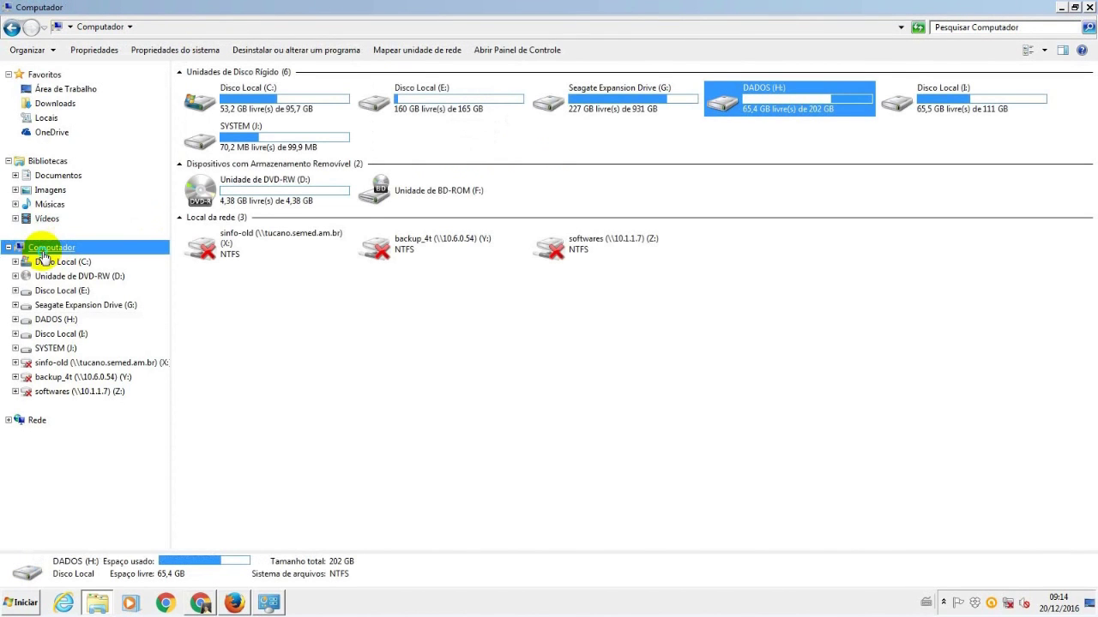
{"action": "right_click", "coordinate": [43, 255]}
{"action": "left_click", "coordinate": [105, 392]}
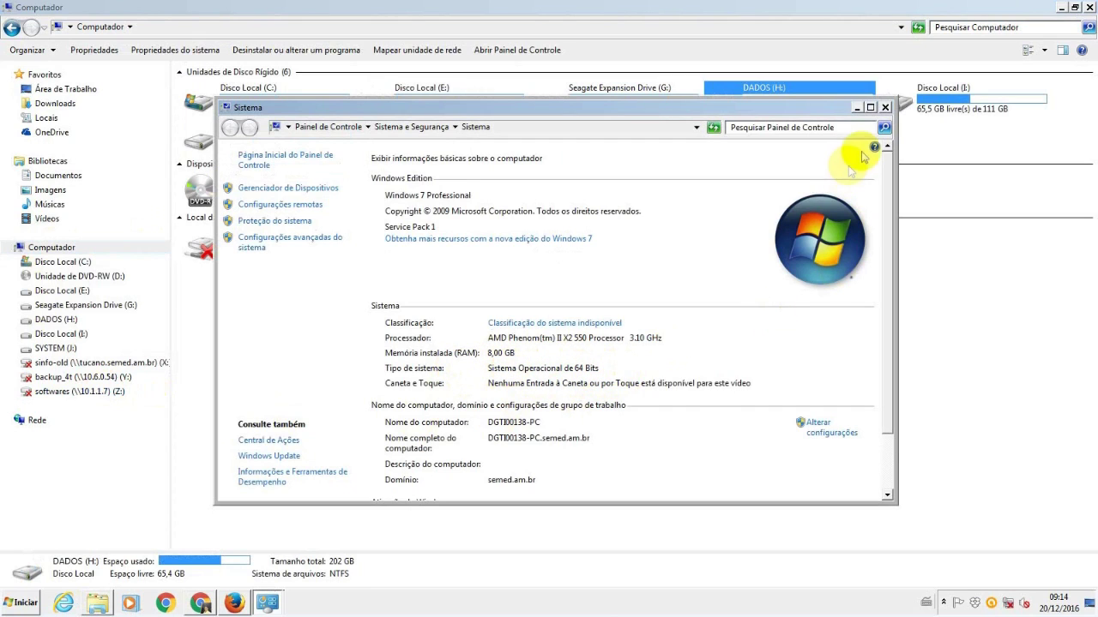
{"action": "left_click", "coordinate": [885, 107]}
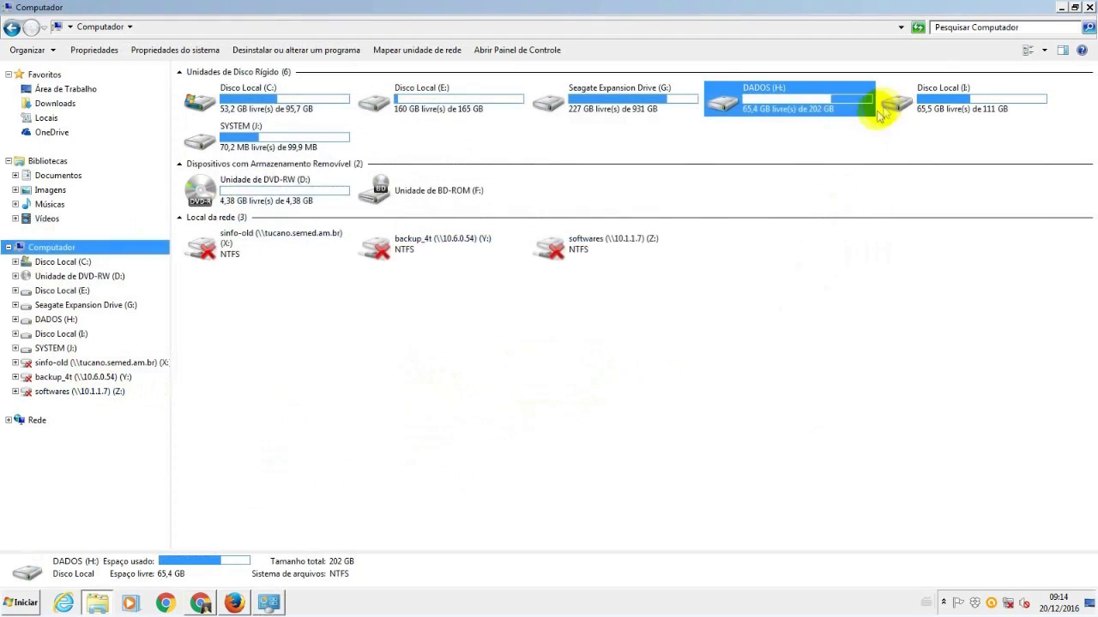
- Run GVCSetup64.exe from VPN SonicWall\GVCSetup64 as administrator (Executar como administrador)
{"action": "left_click", "coordinate": [61, 323]}
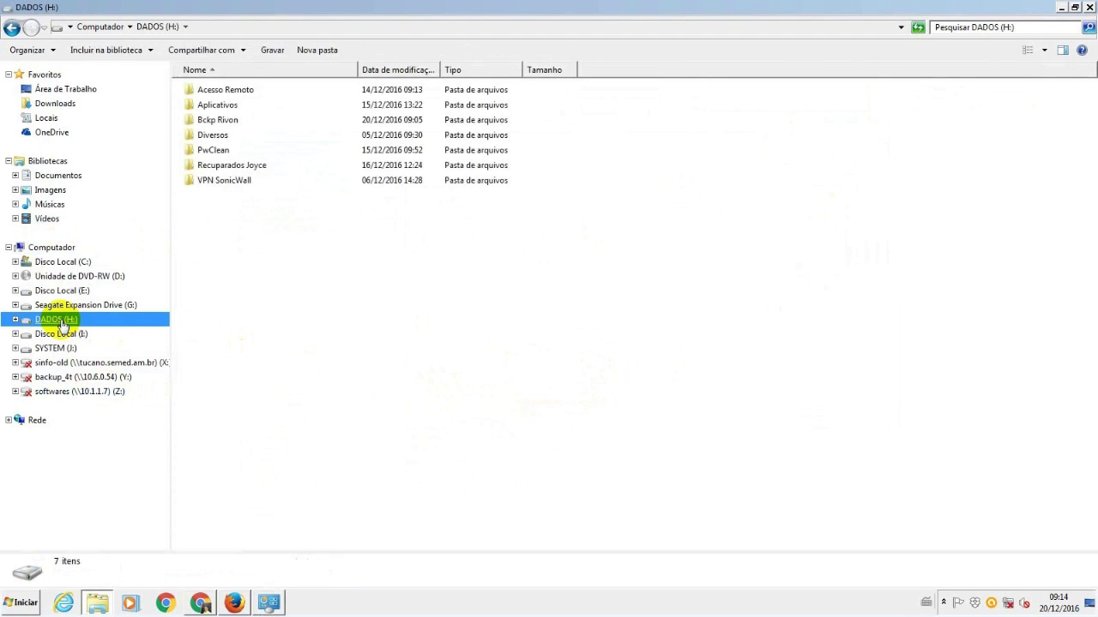
{"action": "left_click", "coordinate": [222, 184]}
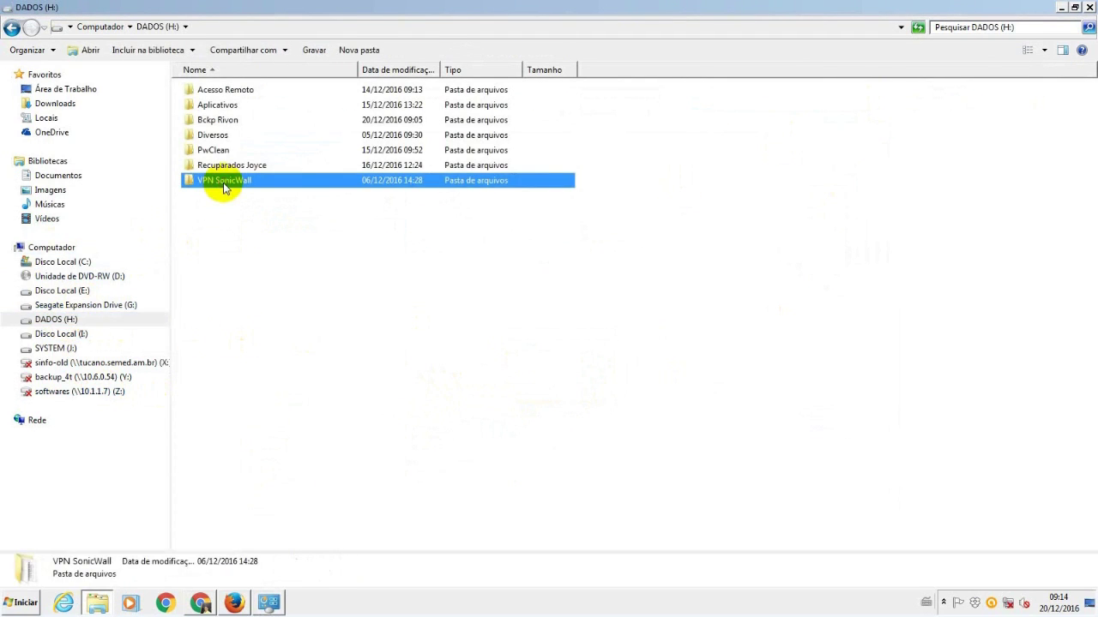
{"action": "double_click", "coordinate": [224, 185]}
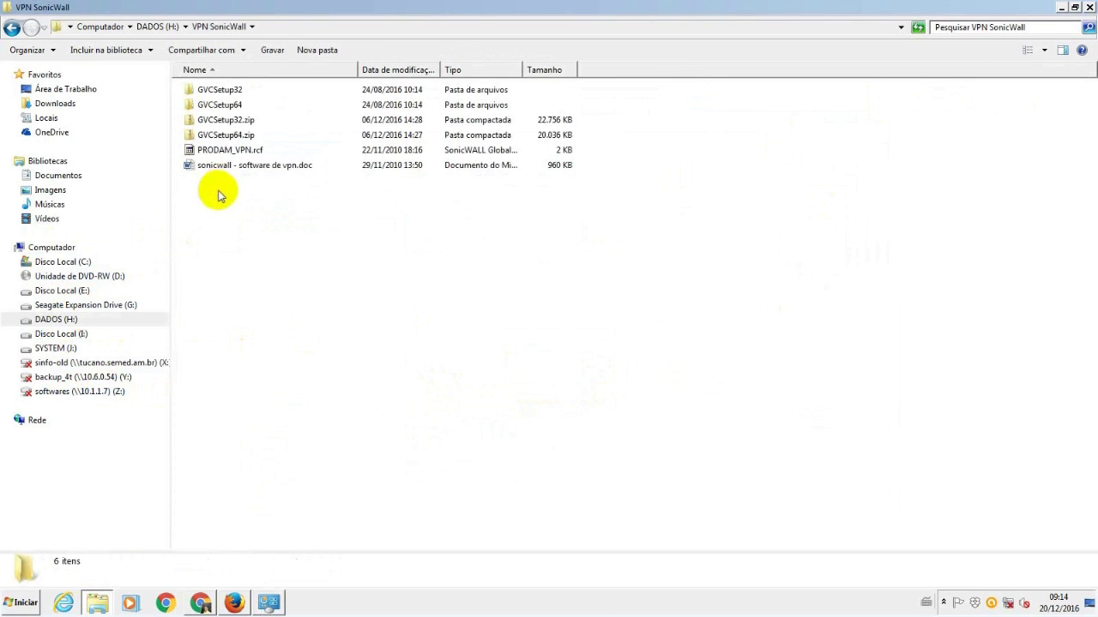
{"action": "double_click", "coordinate": [214, 105]}
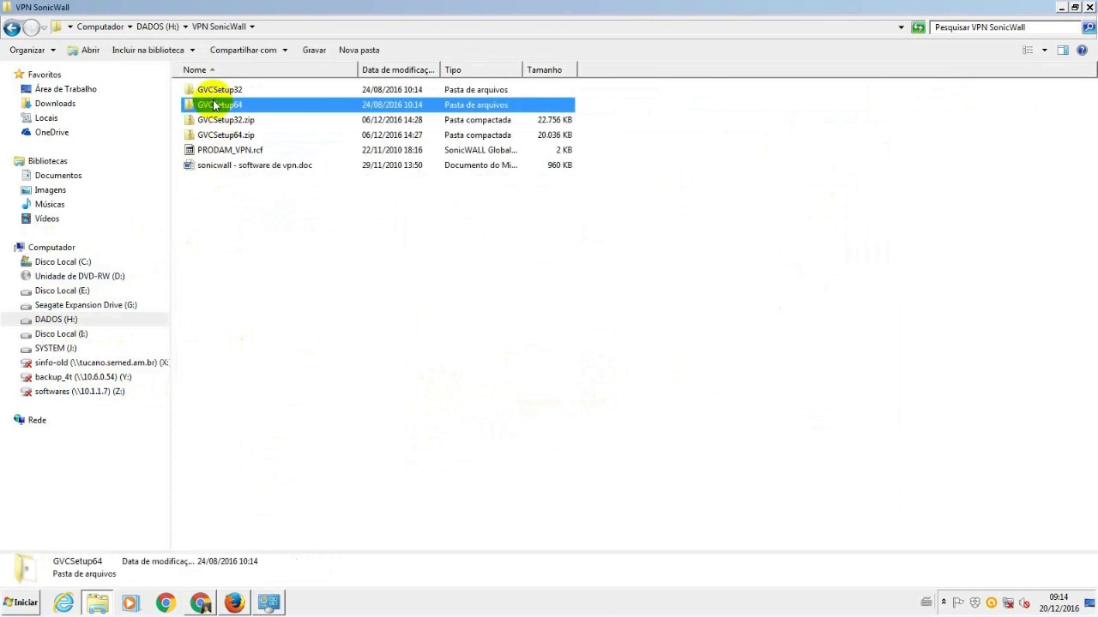
{"action": "left_click", "coordinate": [210, 94]}
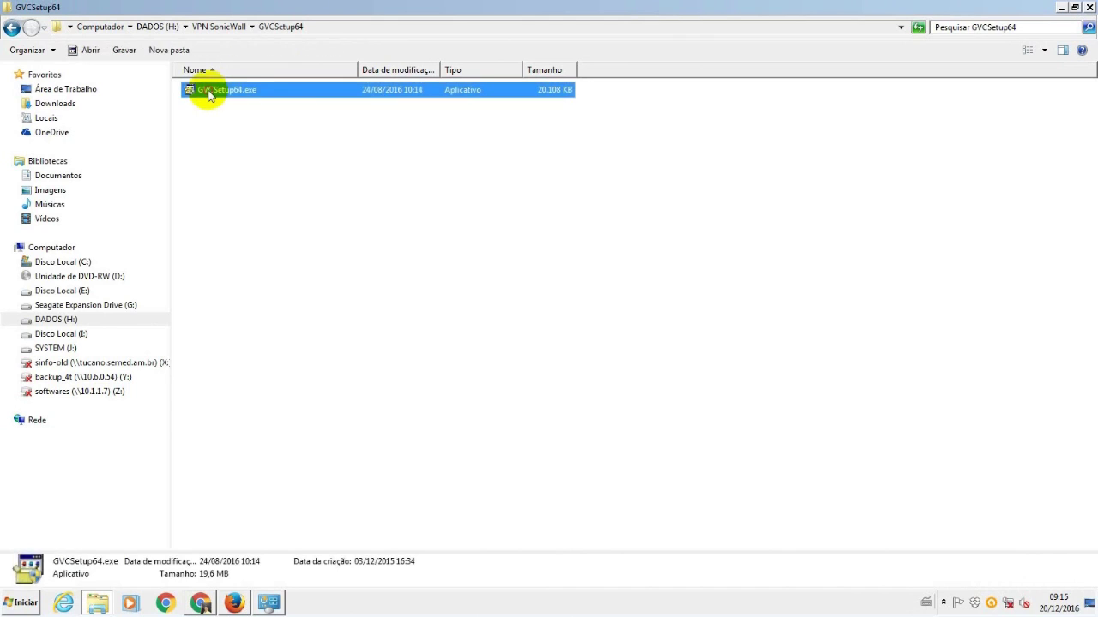
{"action": "right_click", "coordinate": [208, 94]}
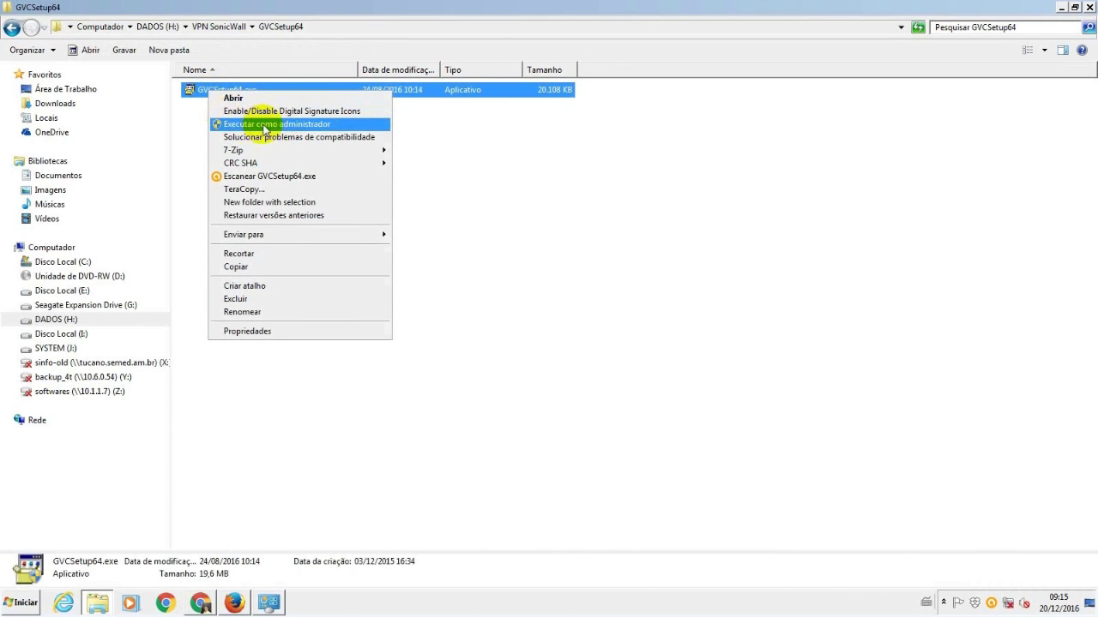
{"action": "left_click", "coordinate": [264, 128]}
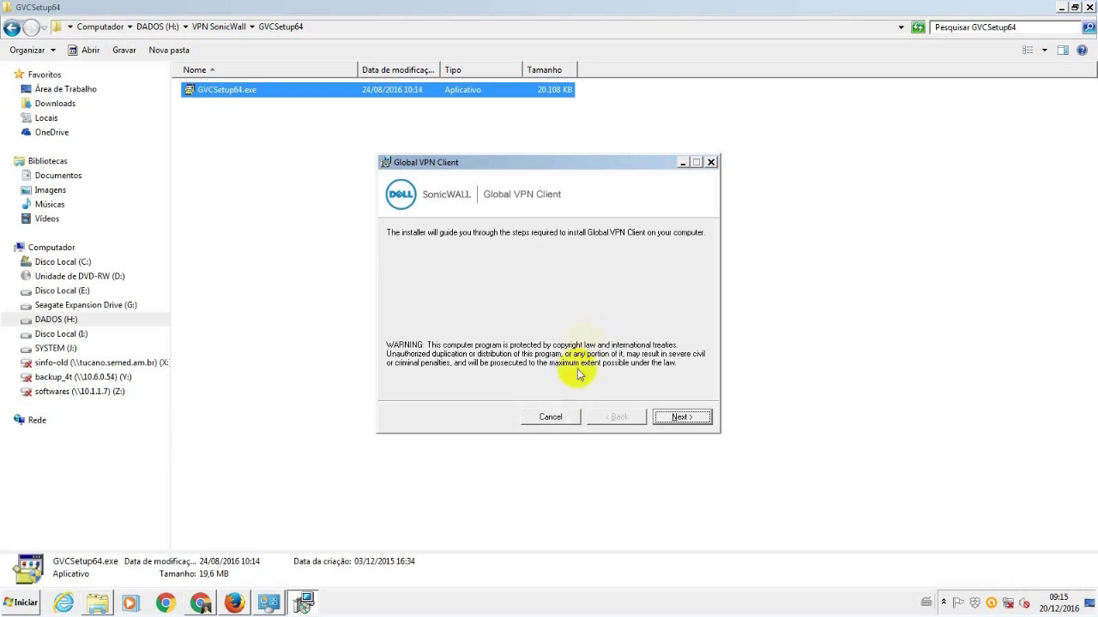
- Accept the license (I Agree), keep the default Program Files folder for Everyone, and install
{"action": "left_click", "coordinate": [670, 418]}
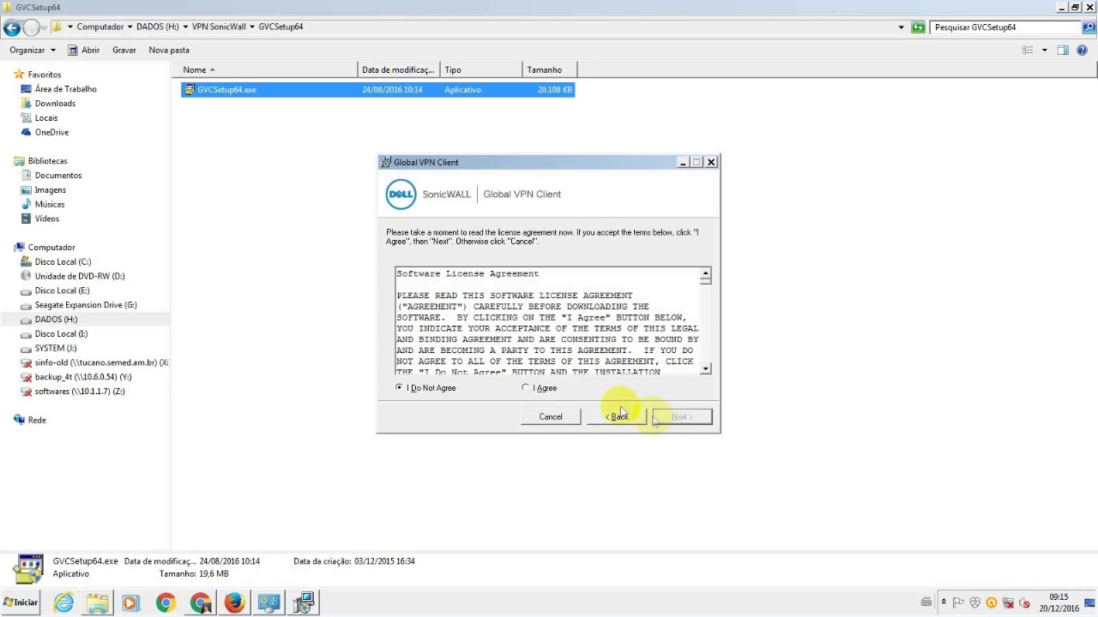
{"action": "left_click", "coordinate": [545, 389]}
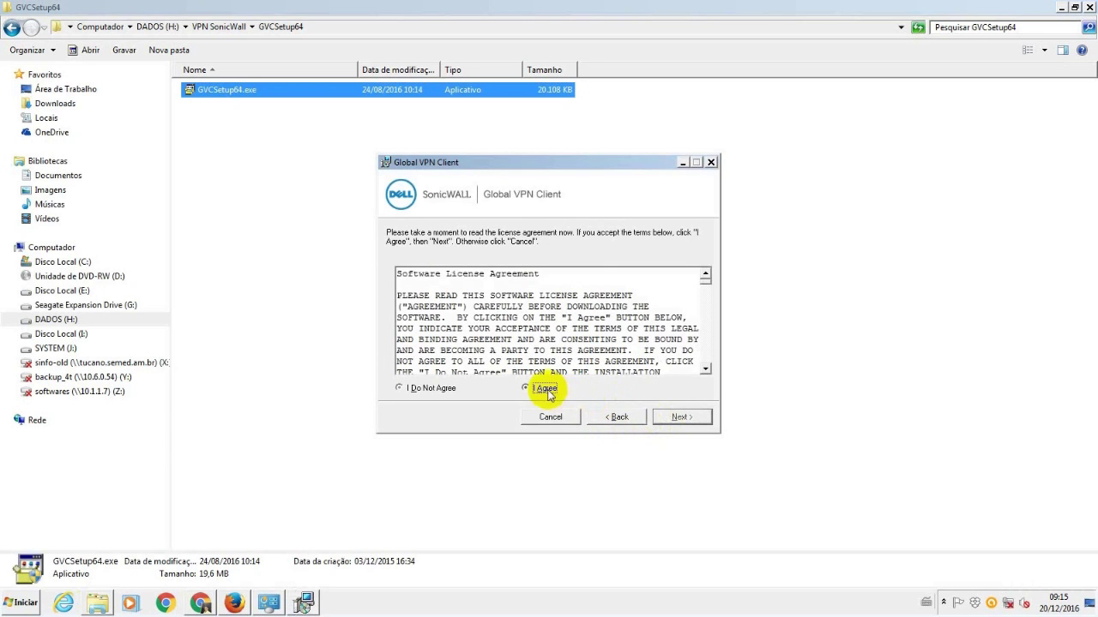
{"action": "left_click", "coordinate": [681, 417]}
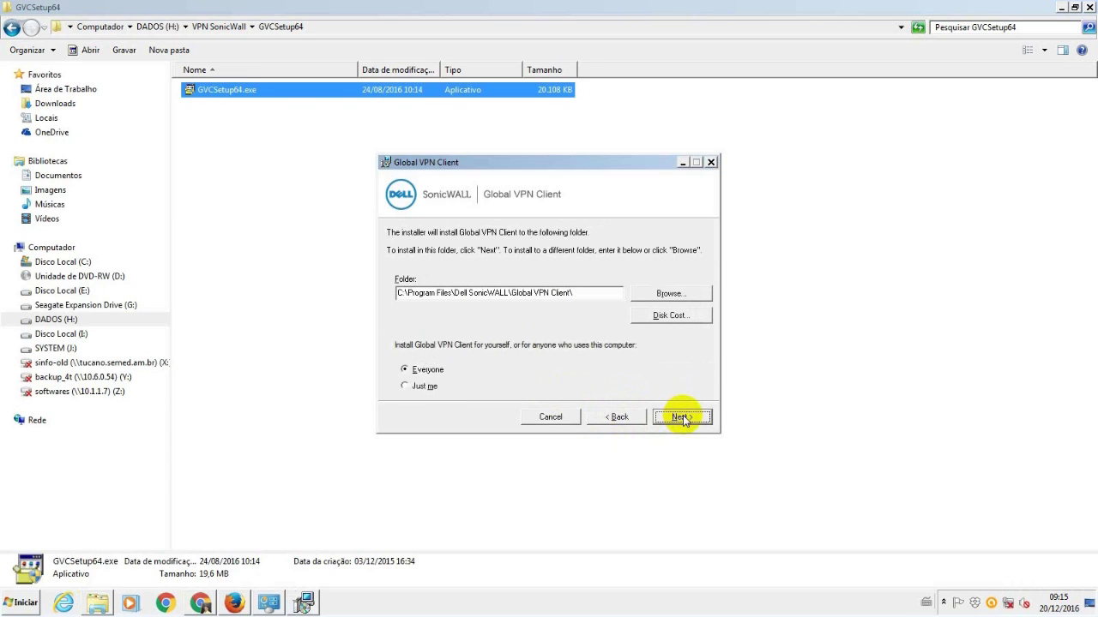
{"action": "left_click", "coordinate": [682, 417]}
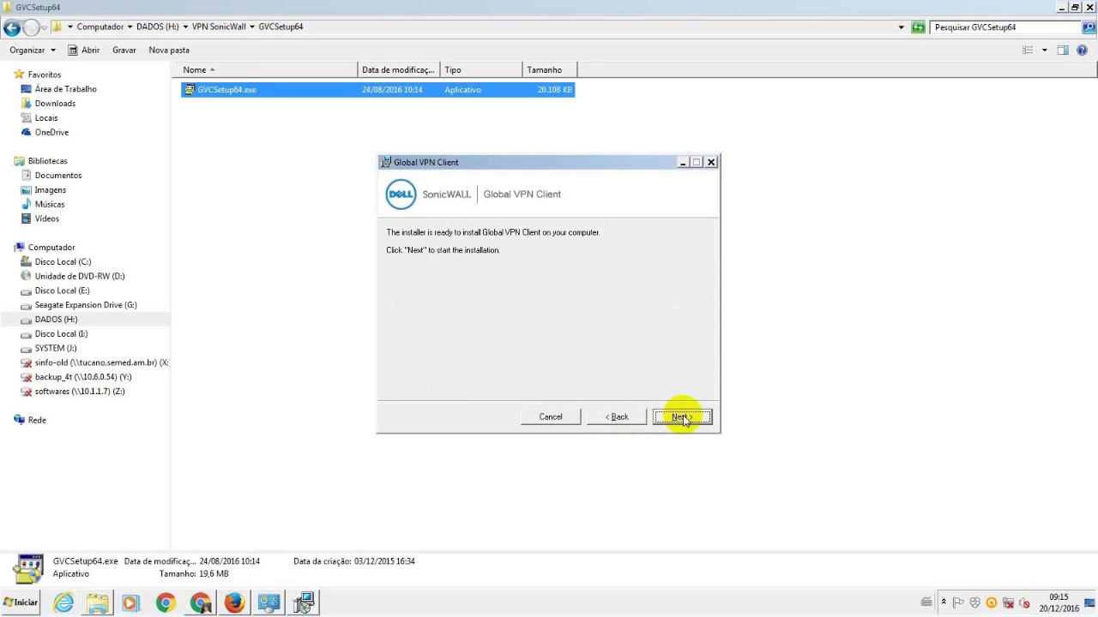
{"action": "left_click", "coordinate": [684, 419]}
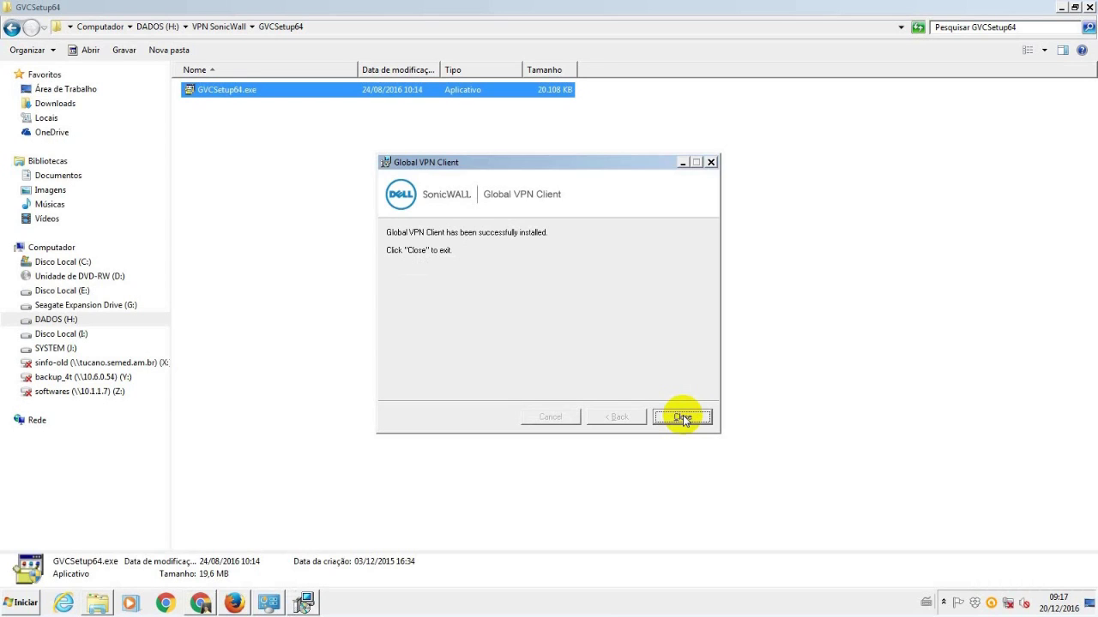
- Close the finished installer and allow the VPN client through Windows Firewall (Permitir acesso)
{"action": "left_click", "coordinate": [684, 418]}
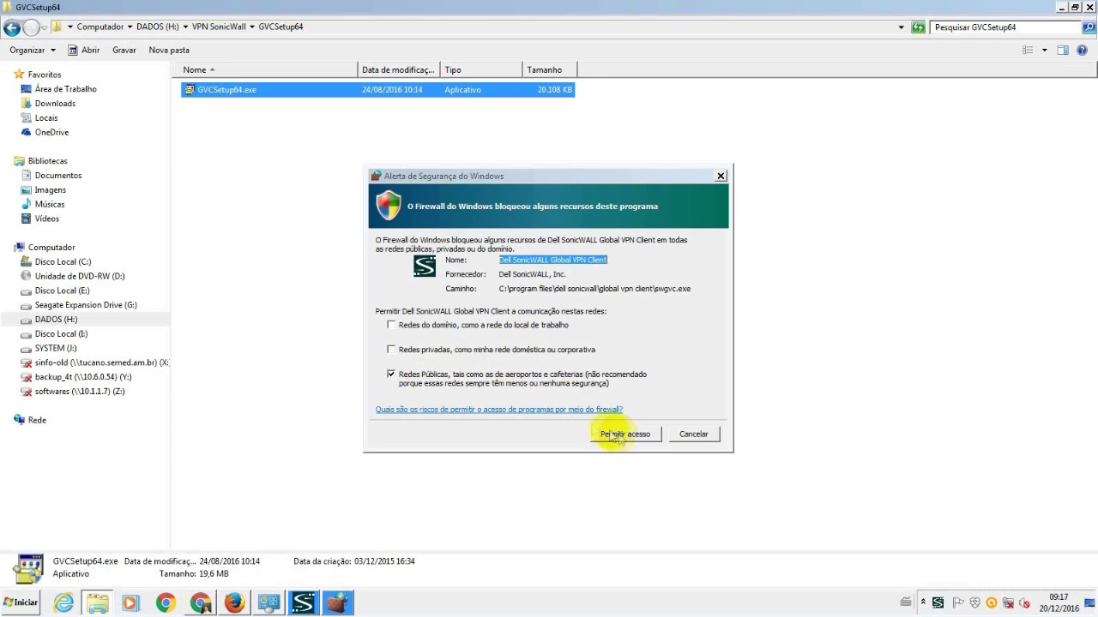
{"action": "left_click", "coordinate": [618, 434]}
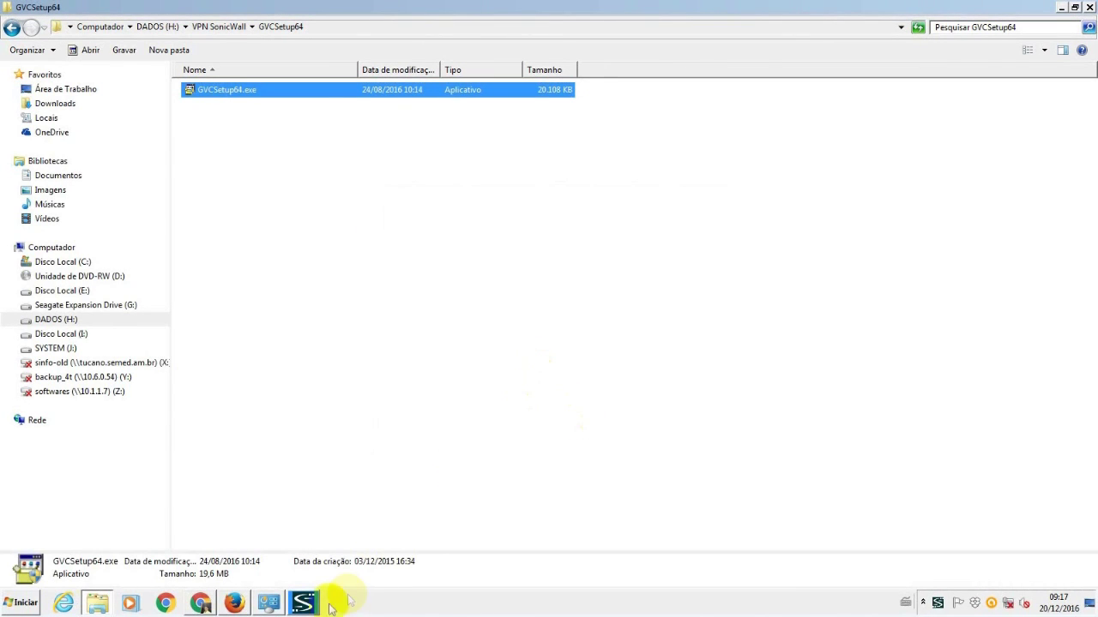
{"action": "left_click", "coordinate": [303, 603]}
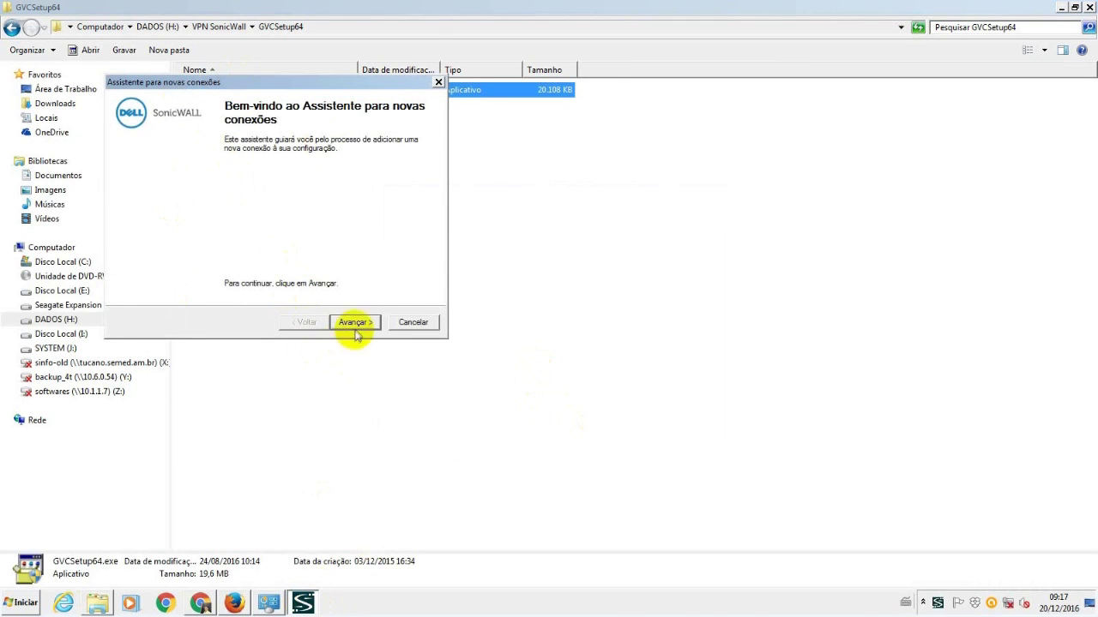
- Dismiss the new connection wizard without creating a connection
{"action": "left_click", "coordinate": [355, 322]}
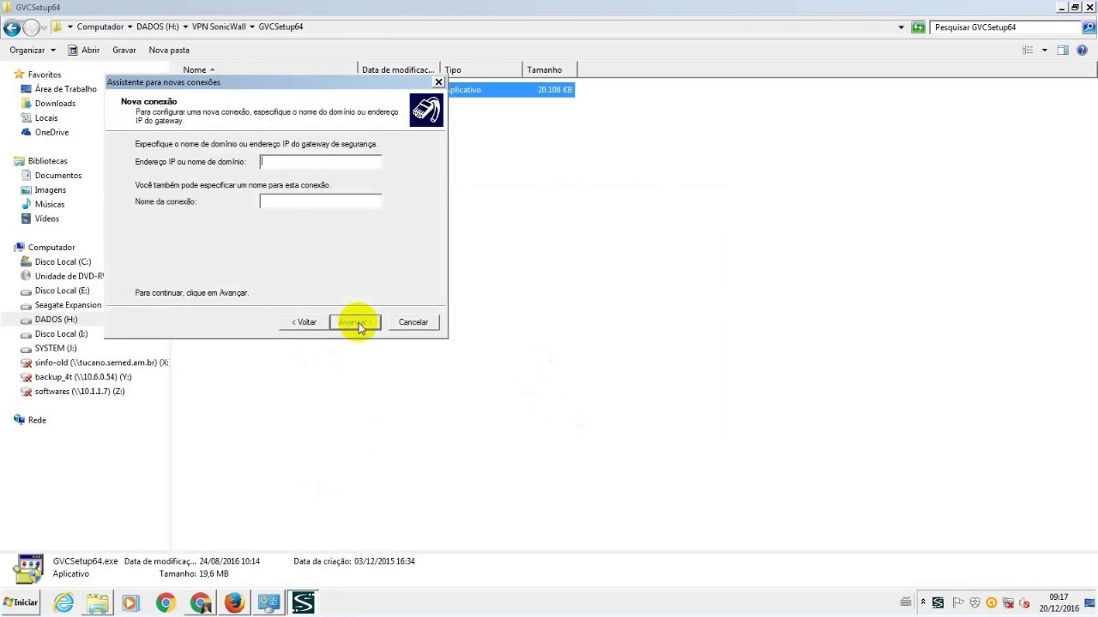
{"action": "left_click", "coordinate": [413, 323]}
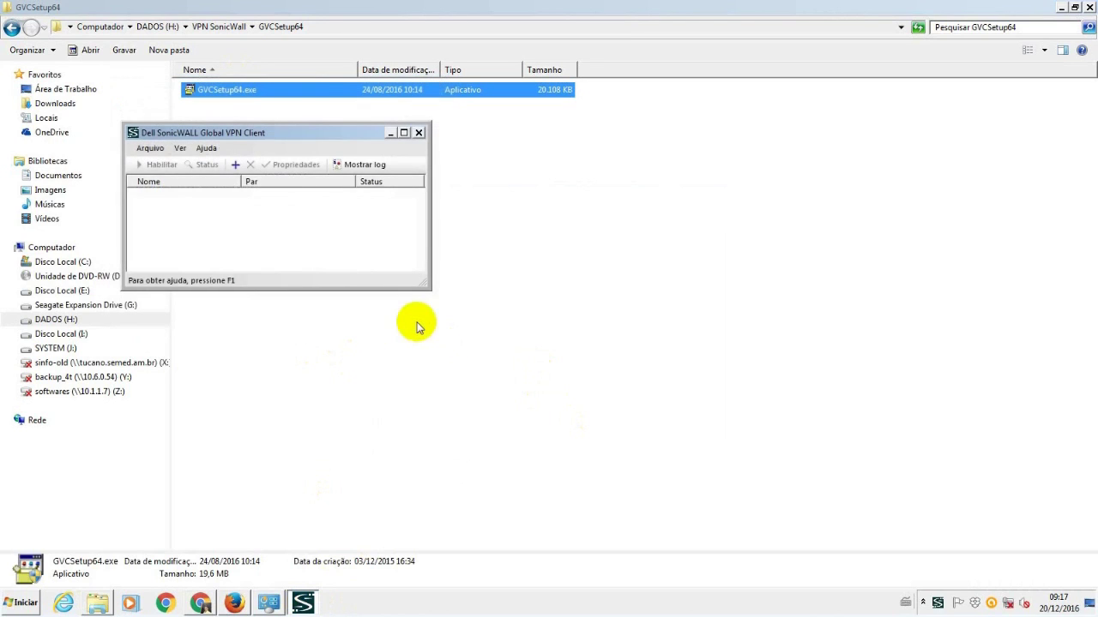
{"action": "left_click", "coordinate": [150, 151]}
{"action": "left_click", "coordinate": [149, 151]}
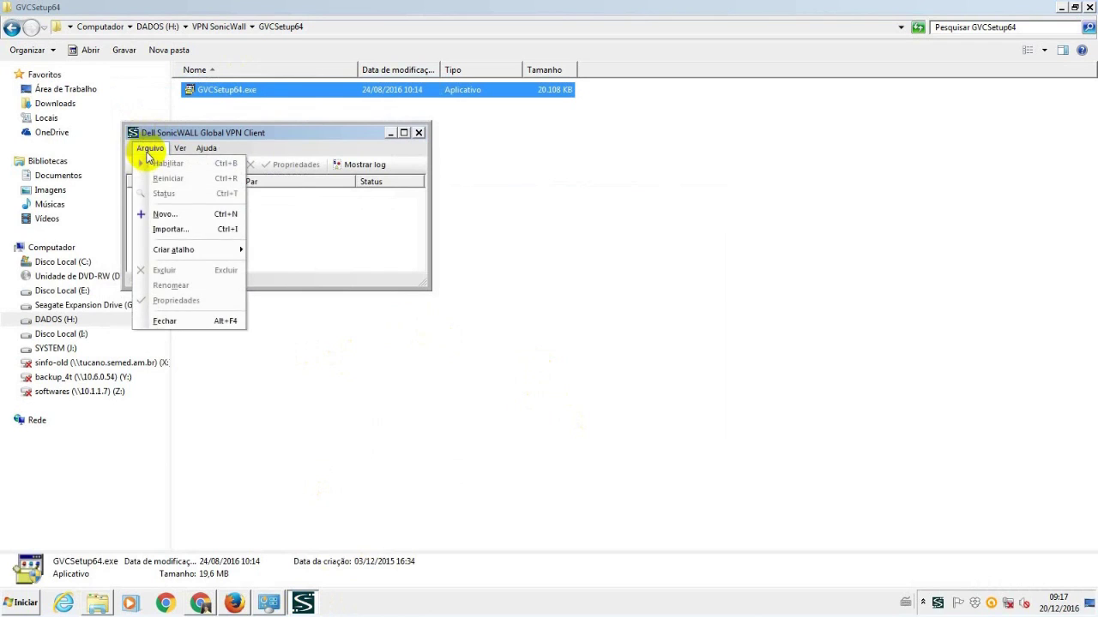
- Import H:\VPN SonicWall\PRODAM_VPN.rcf via File > Import, entering the file's password
{"action": "left_click", "coordinate": [172, 229]}
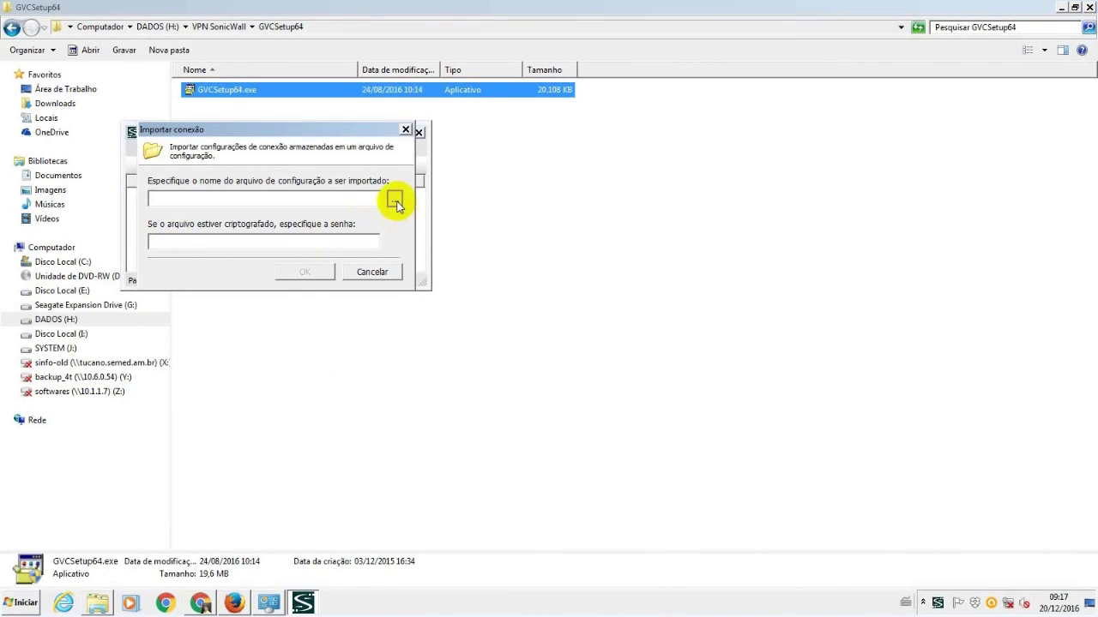
{"action": "left_click", "coordinate": [393, 200]}
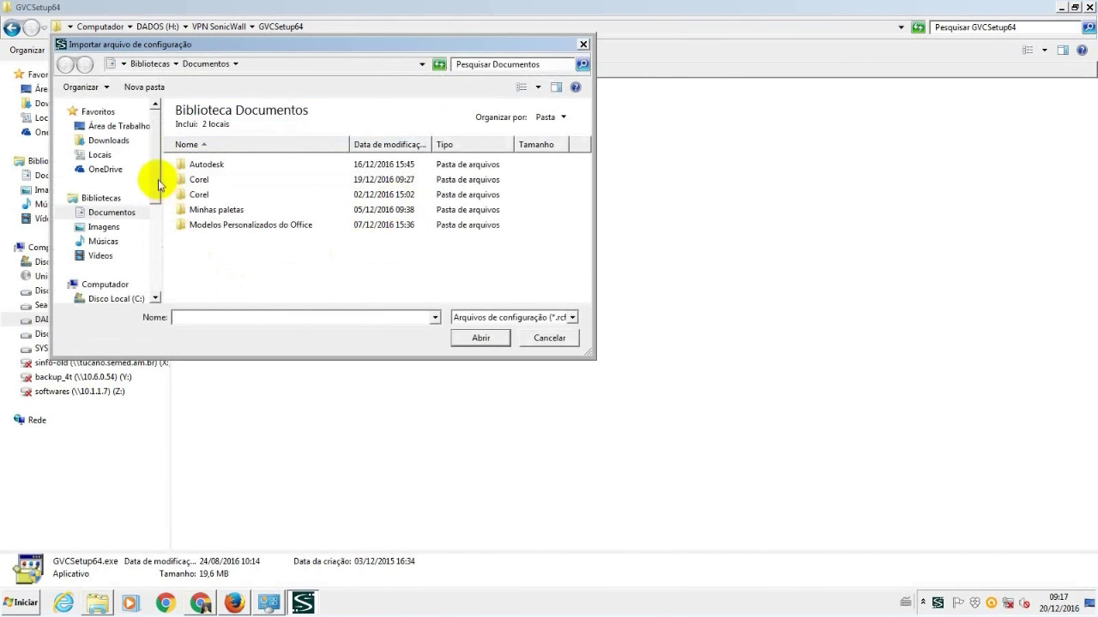
{"action": "scroll", "coordinate": [150, 202], "scroll_direction": "down", "scroll_amount": 3}
{"action": "left_click", "coordinate": [107, 222]}
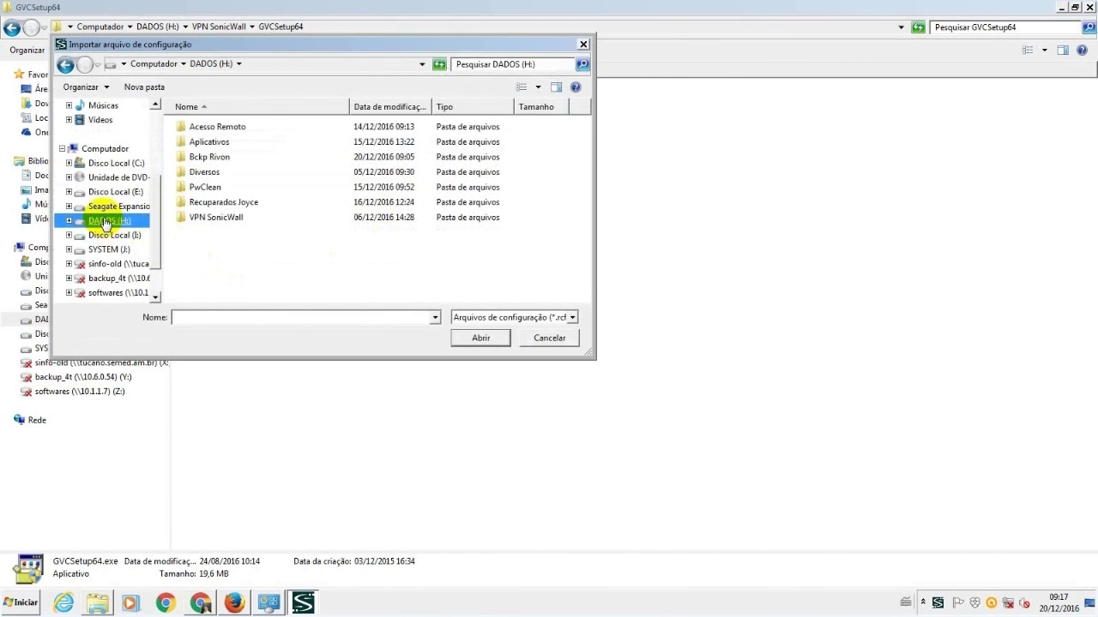
{"action": "double_click", "coordinate": [193, 218]}
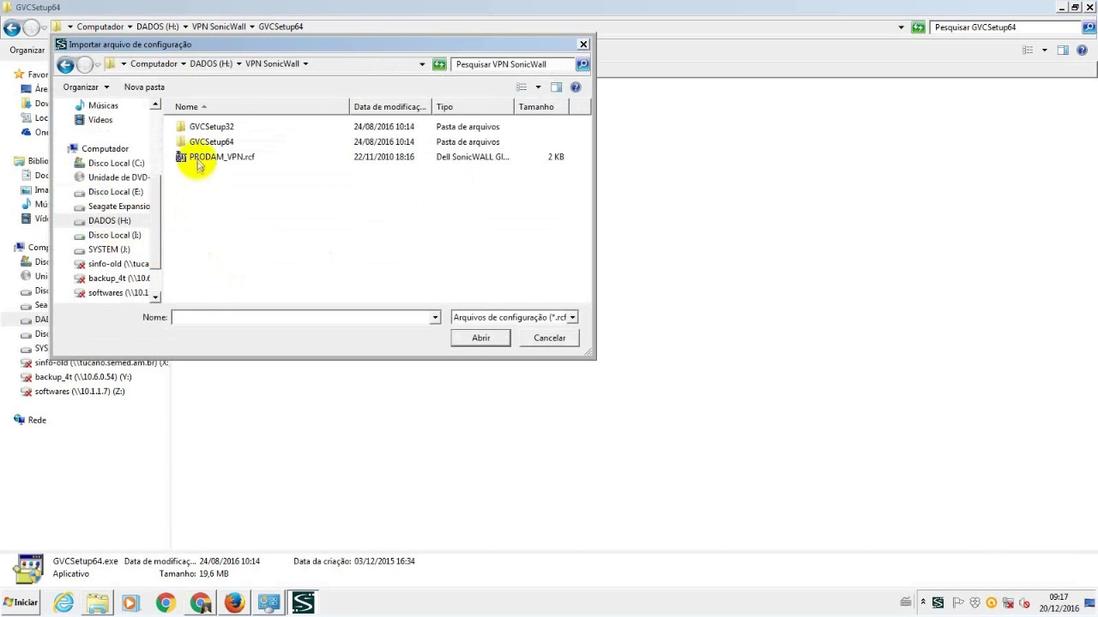
{"action": "left_click", "coordinate": [199, 158]}
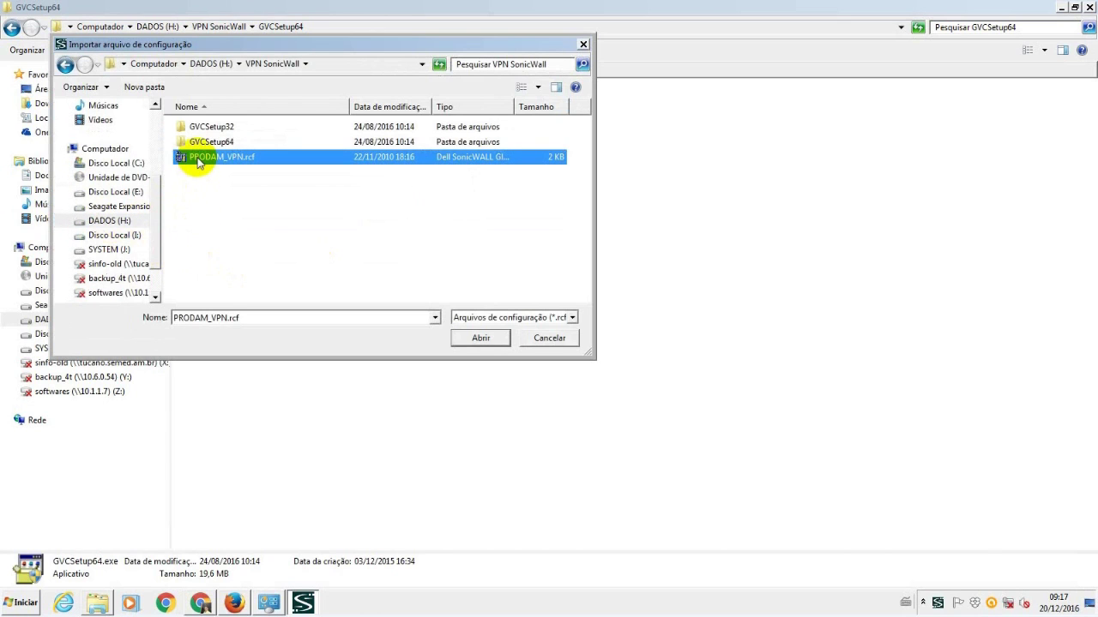
{"action": "left_click", "coordinate": [481, 339]}
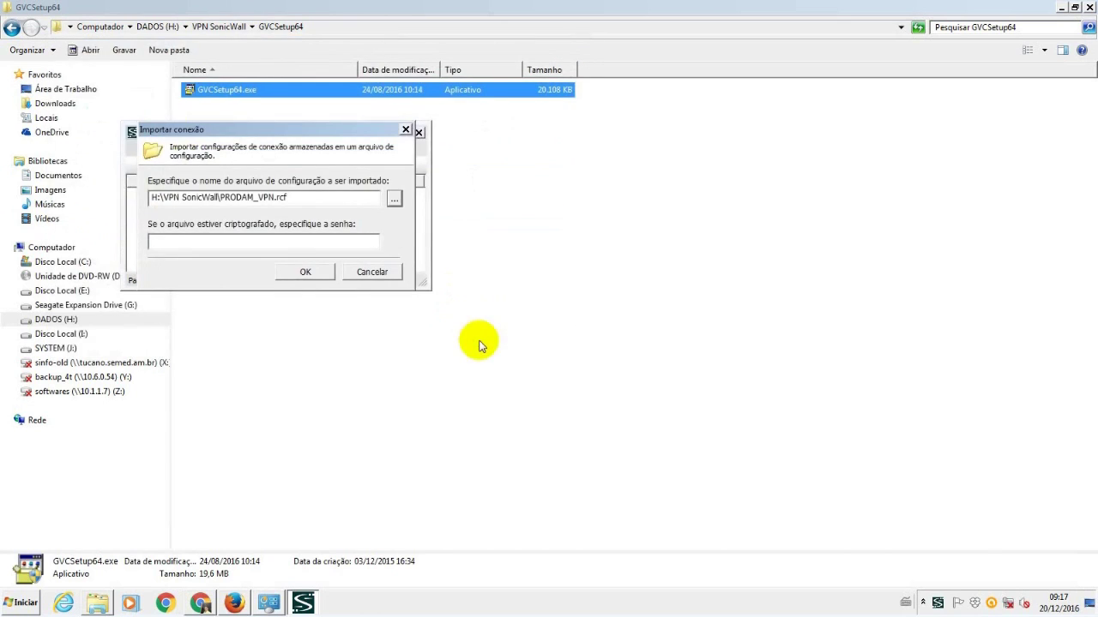
{"action": "left_click", "coordinate": [168, 243]}
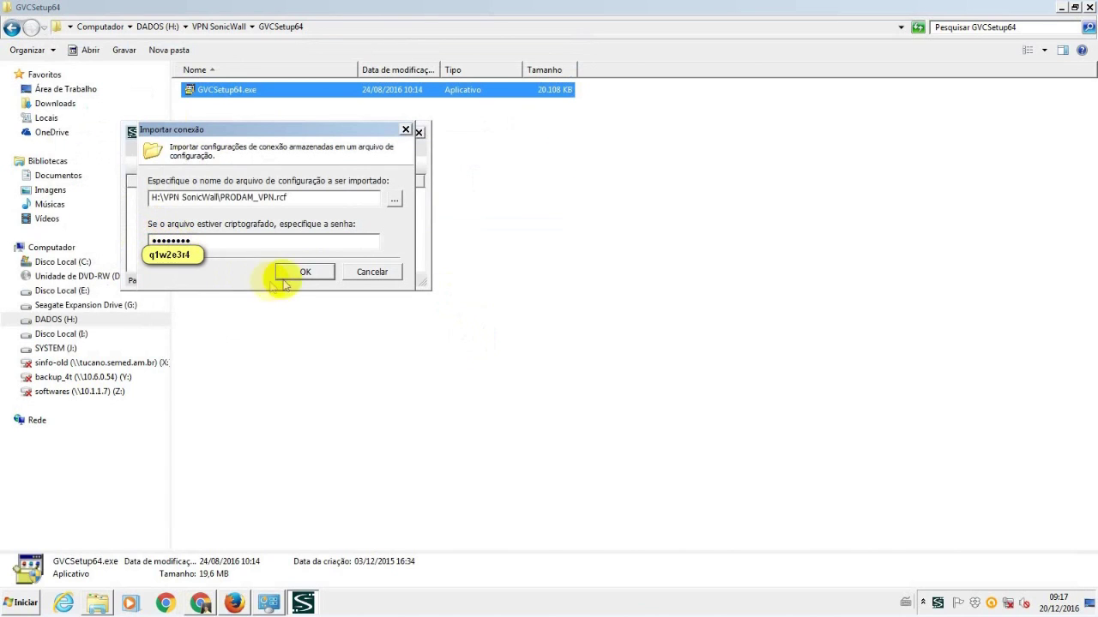
{"action": "left_click", "coordinate": [300, 274]}
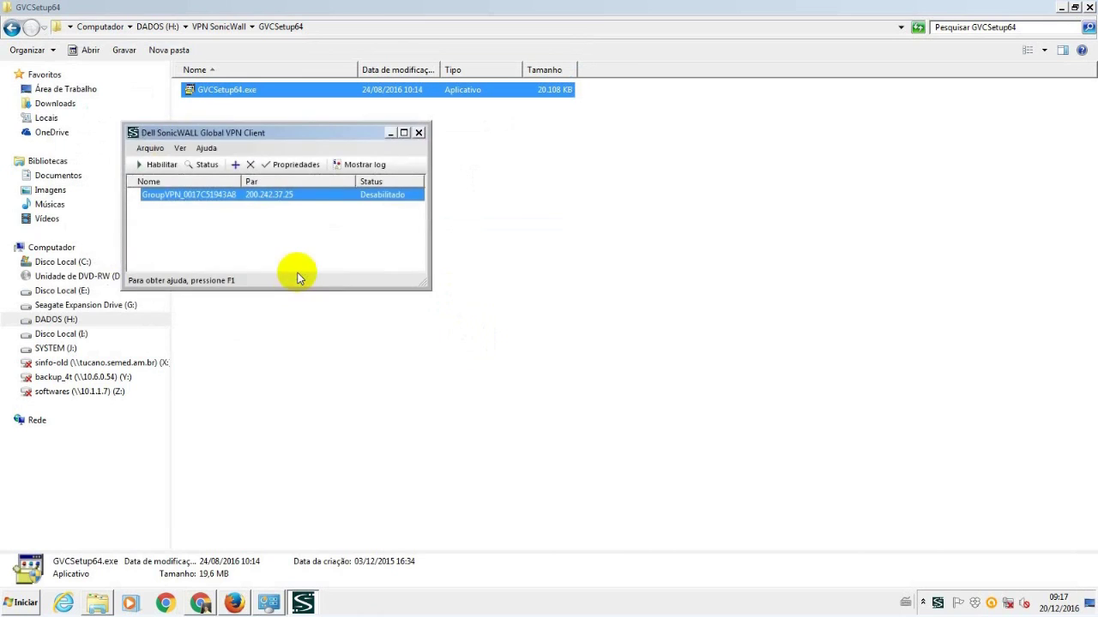
- Enable the GroupVPN_0017C51943A8 connection and open its Propriedades
{"action": "left_click", "coordinate": [158, 167]}
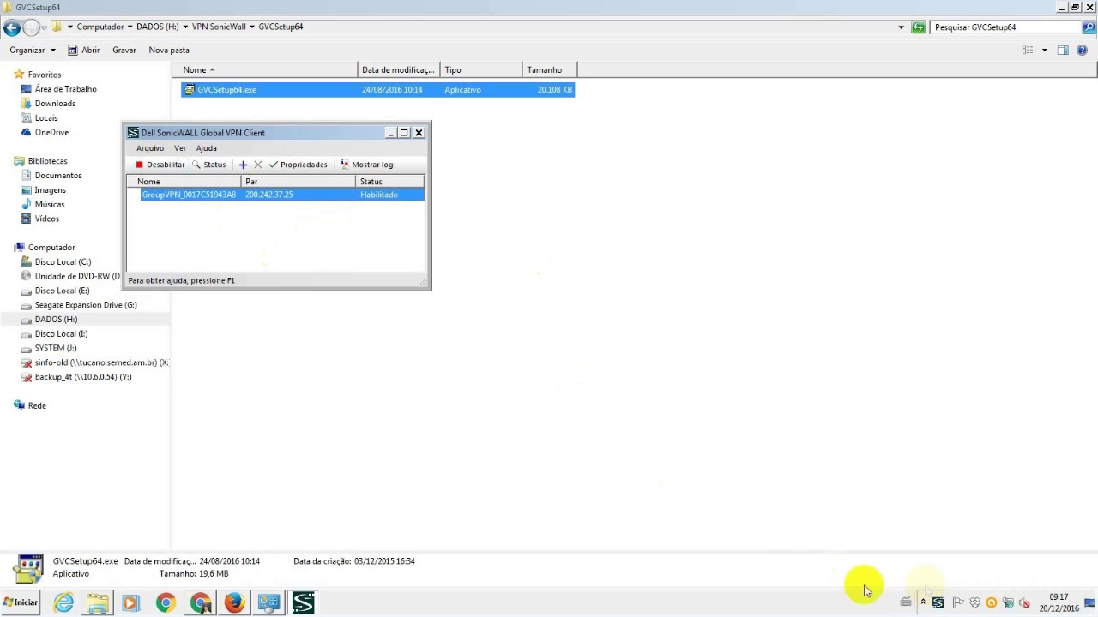
{"action": "left_click", "coordinate": [294, 169]}
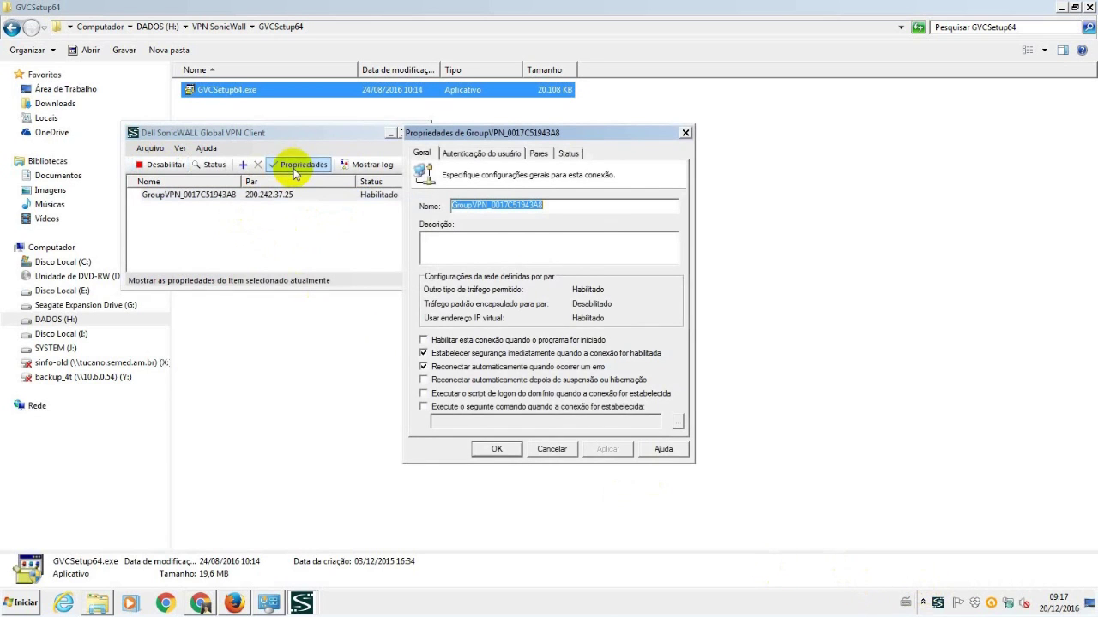
- Inspect peer 200.242.37.25's LAN settings, NAT traversal (Automático) and status, then return to user authentication
{"action": "left_click", "coordinate": [492, 157]}
{"action": "left_click", "coordinate": [538, 154]}
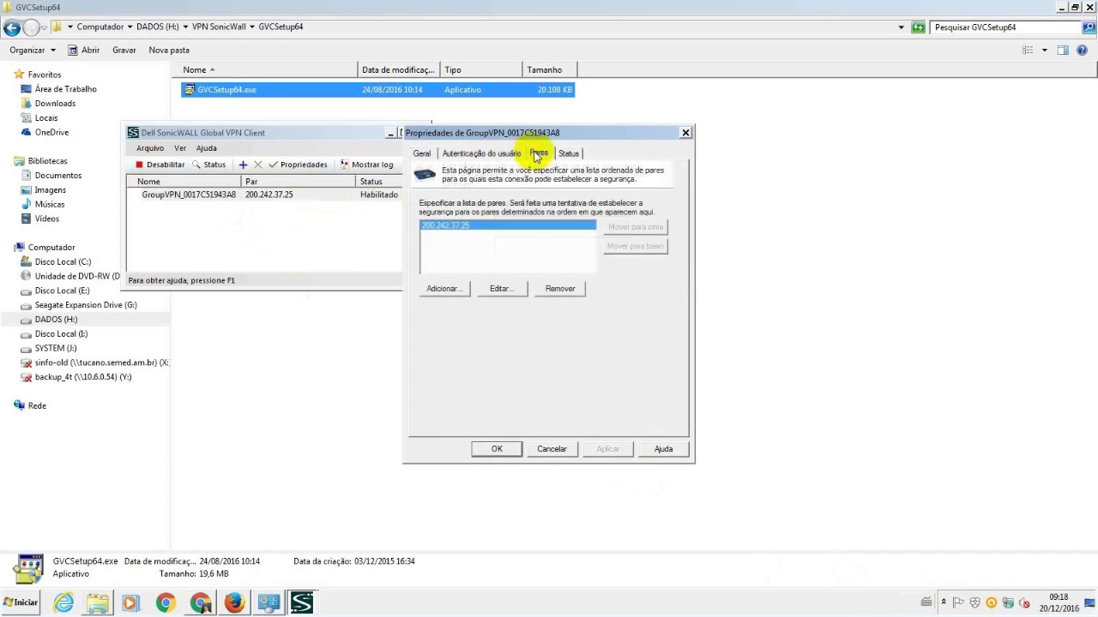
{"action": "left_click", "coordinate": [501, 289]}
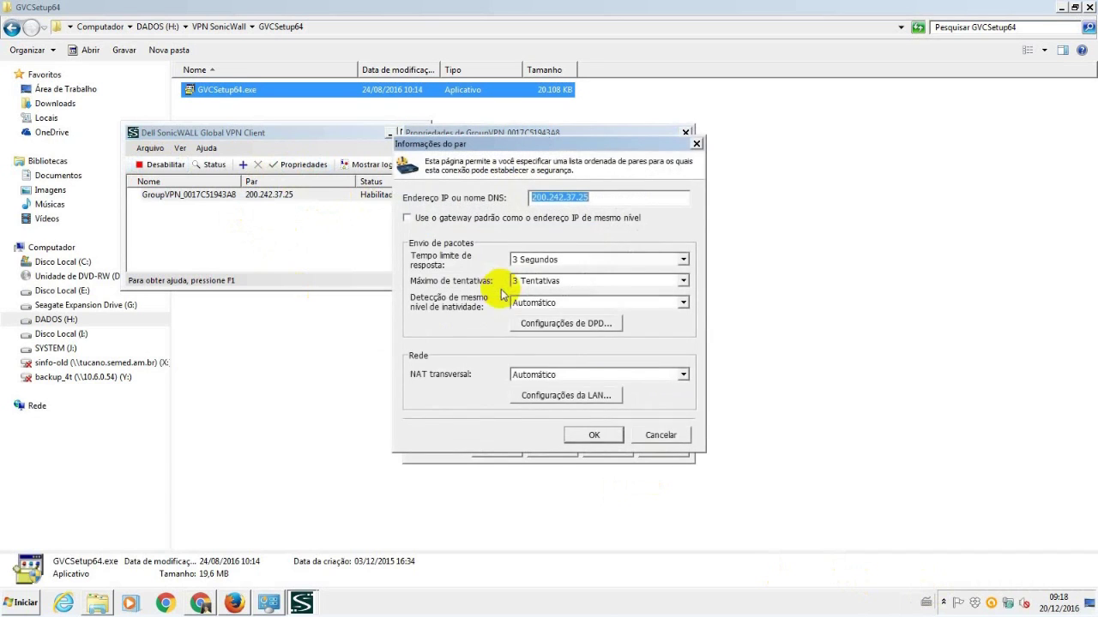
{"action": "left_click", "coordinate": [574, 397]}
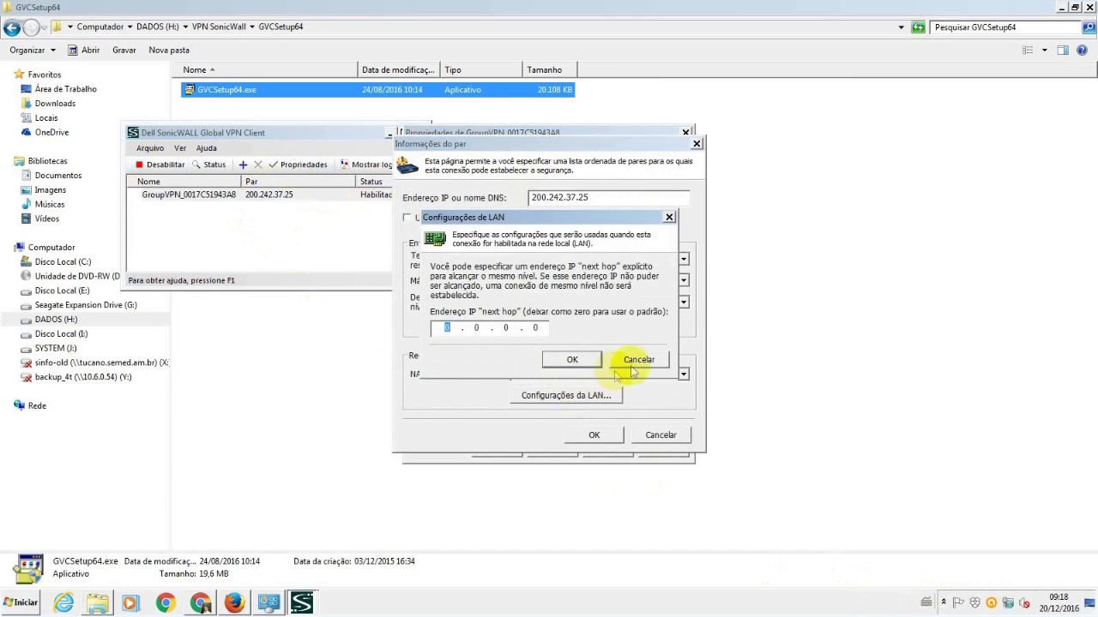
{"action": "left_click", "coordinate": [635, 364]}
{"action": "left_click", "coordinate": [683, 375]}
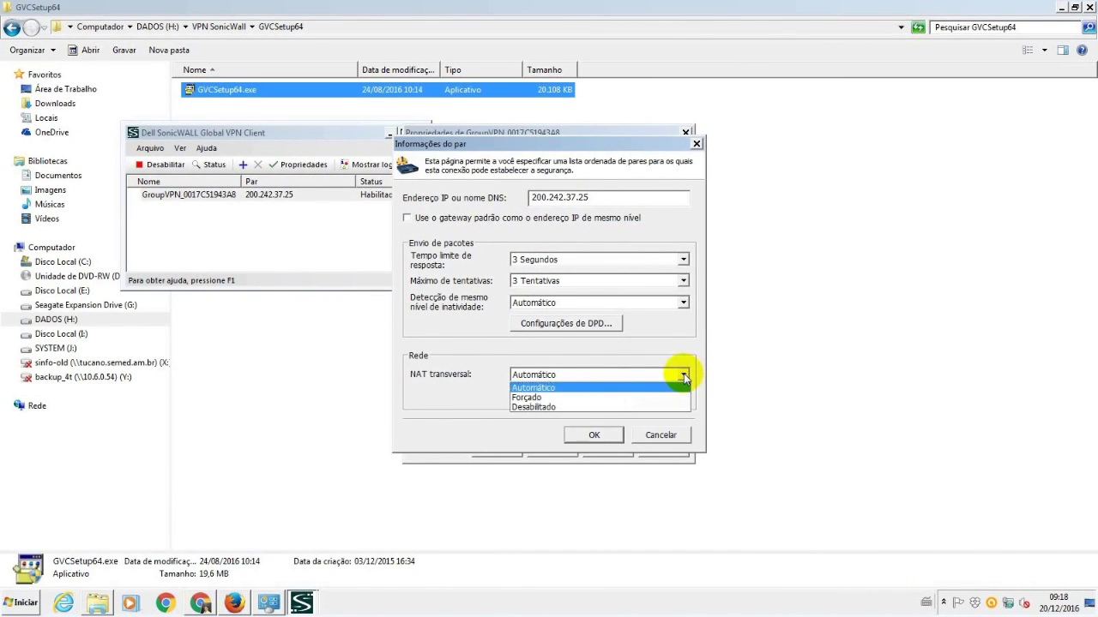
{"action": "left_click", "coordinate": [683, 375]}
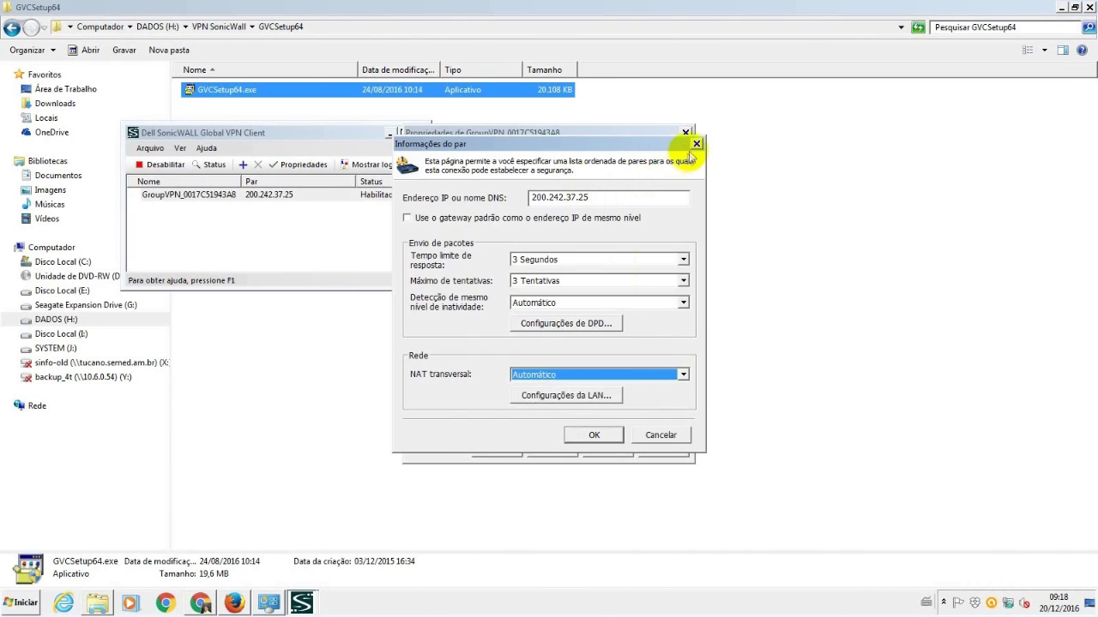
{"action": "left_click", "coordinate": [696, 143]}
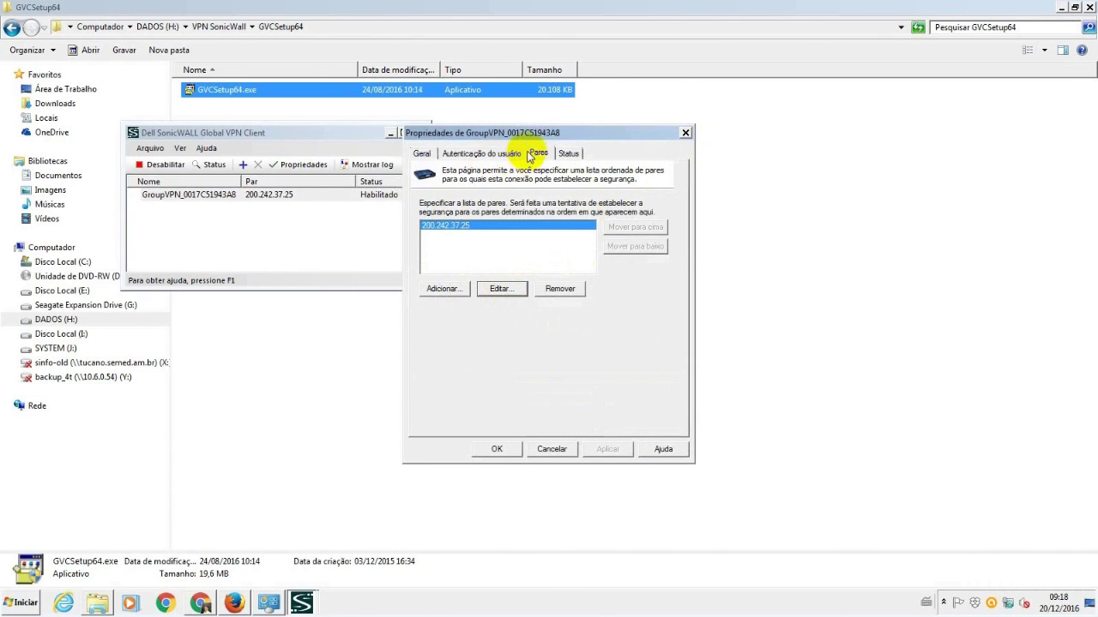
{"action": "left_click", "coordinate": [569, 153]}
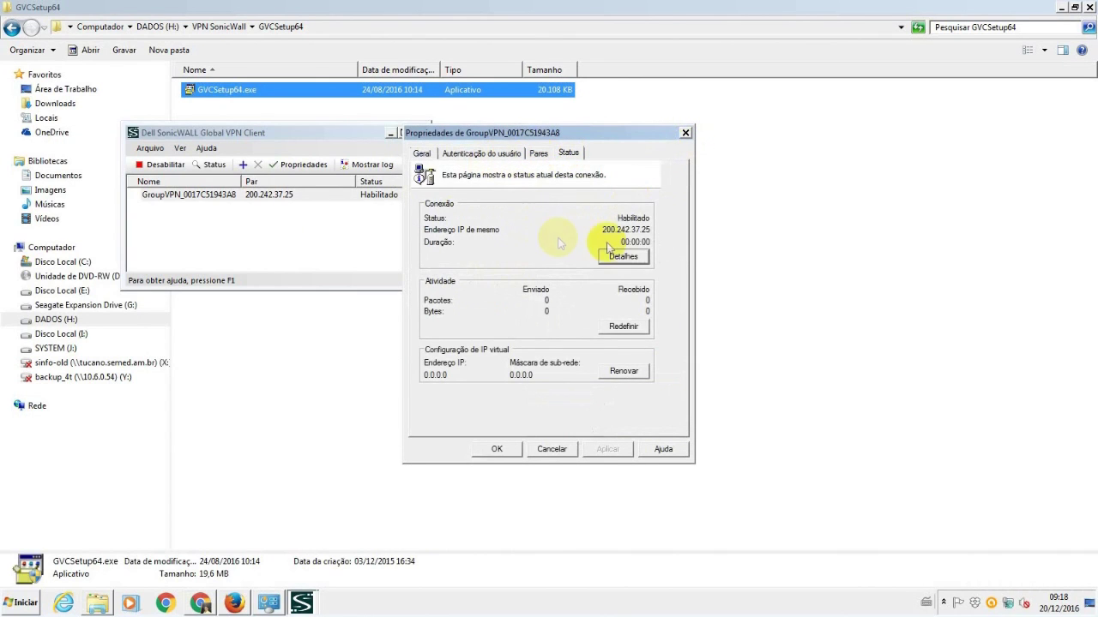
{"action": "left_click", "coordinate": [500, 155]}
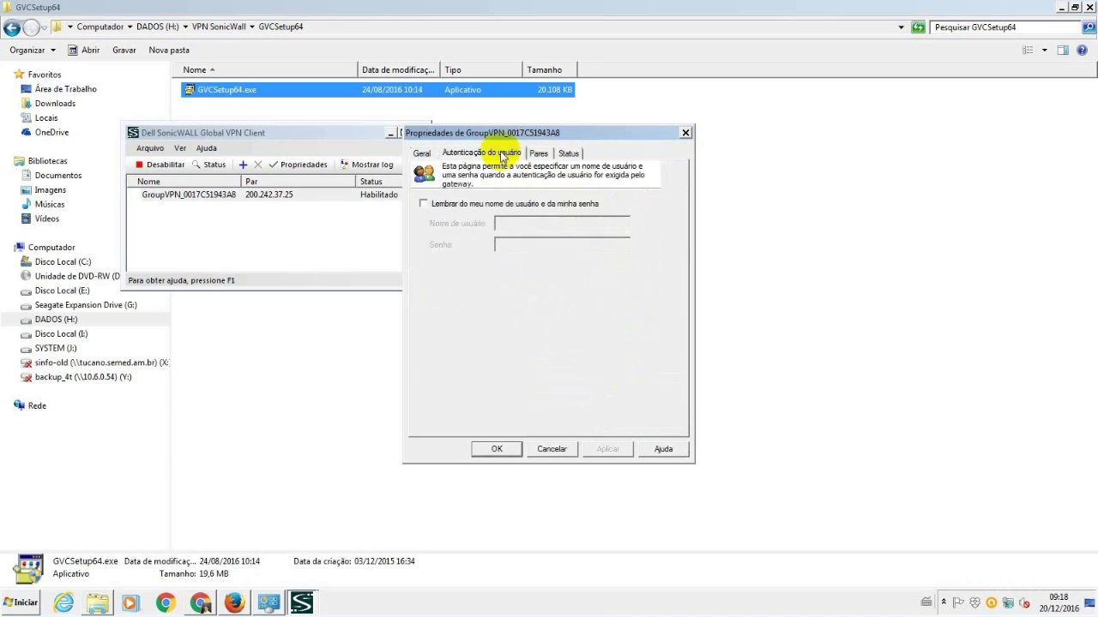
- Tick 'Lembrar do meu nome de usuário e da minha senha', enter the user's credentials, and save
{"action": "left_click", "coordinate": [458, 204]}
{"action": "left_click", "coordinate": [521, 224]}
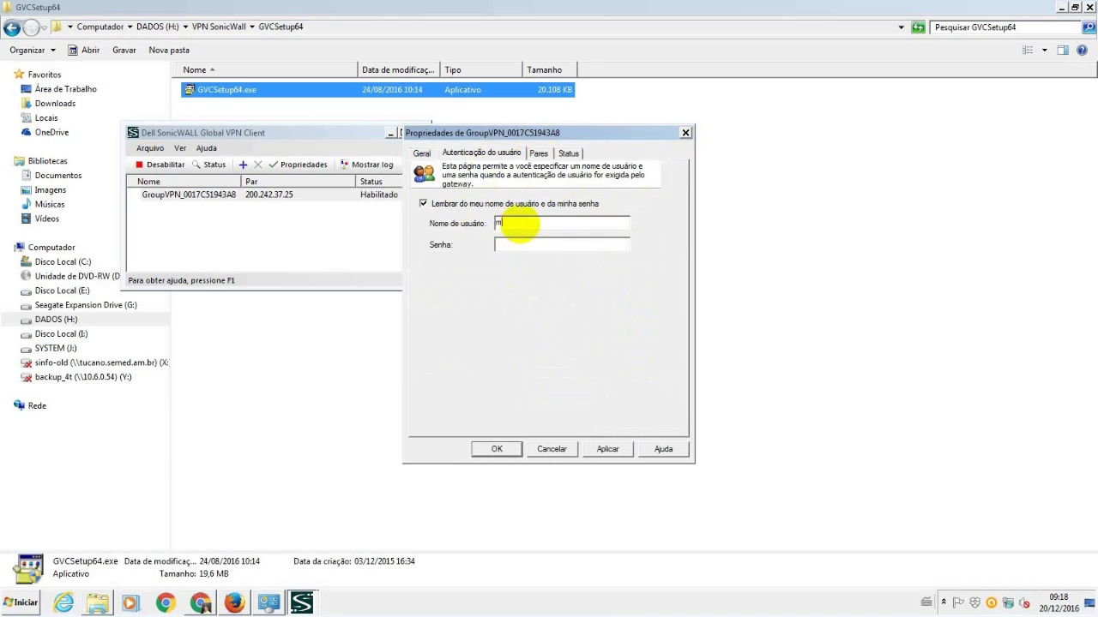
{"action": "type", "text": "m"}
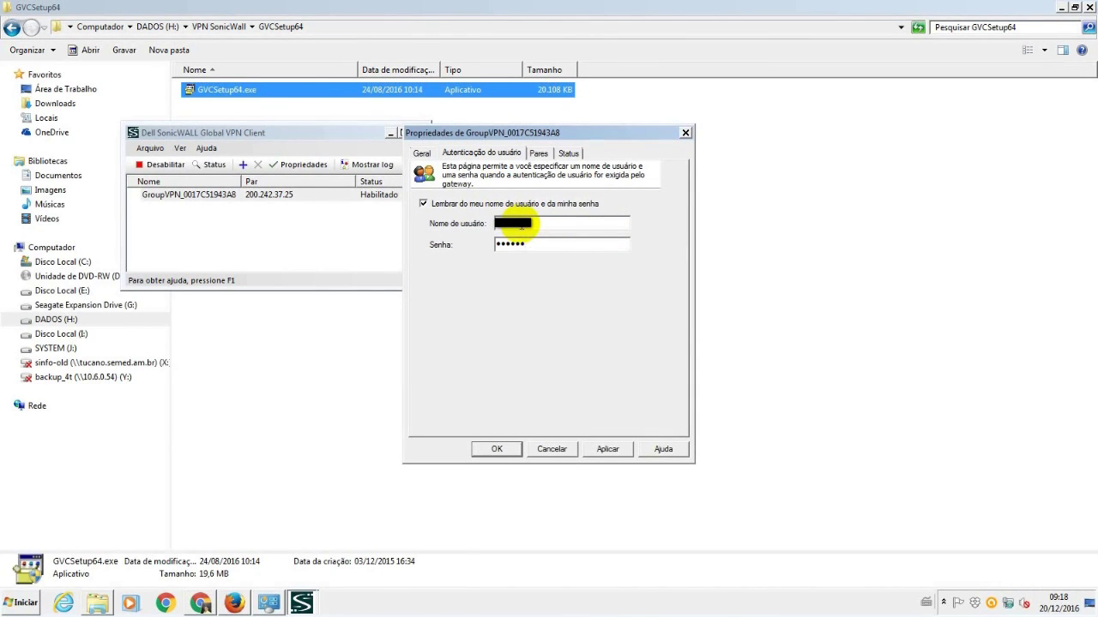
{"action": "left_click", "coordinate": [497, 448]}
{"action": "right_click", "coordinate": [152, 195]}
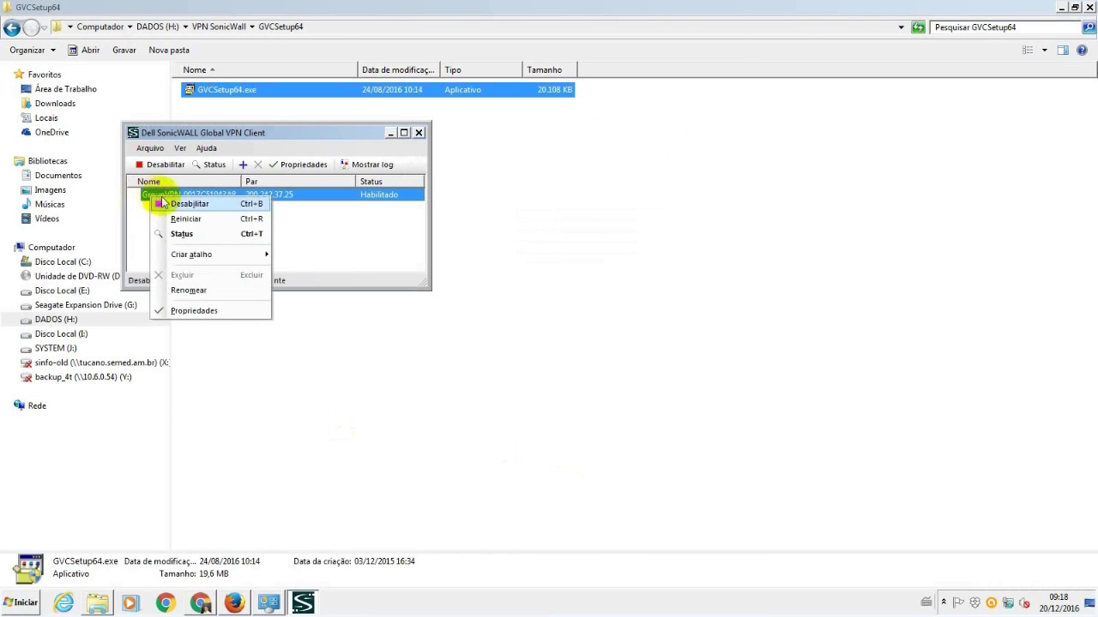
- Disable and re-enable the GroupVPN connection until Conectado, then close the client window
{"action": "left_click", "coordinate": [169, 206]}
{"action": "right_click", "coordinate": [167, 198]}
{"action": "left_click", "coordinate": [178, 206]}
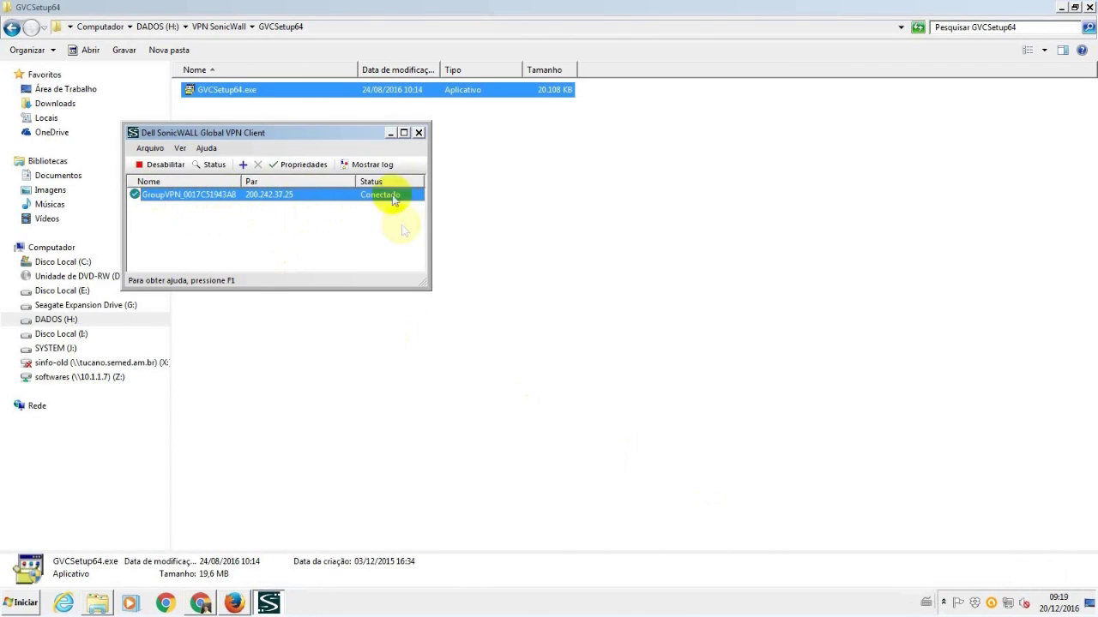
{"action": "left_click", "coordinate": [419, 134]}
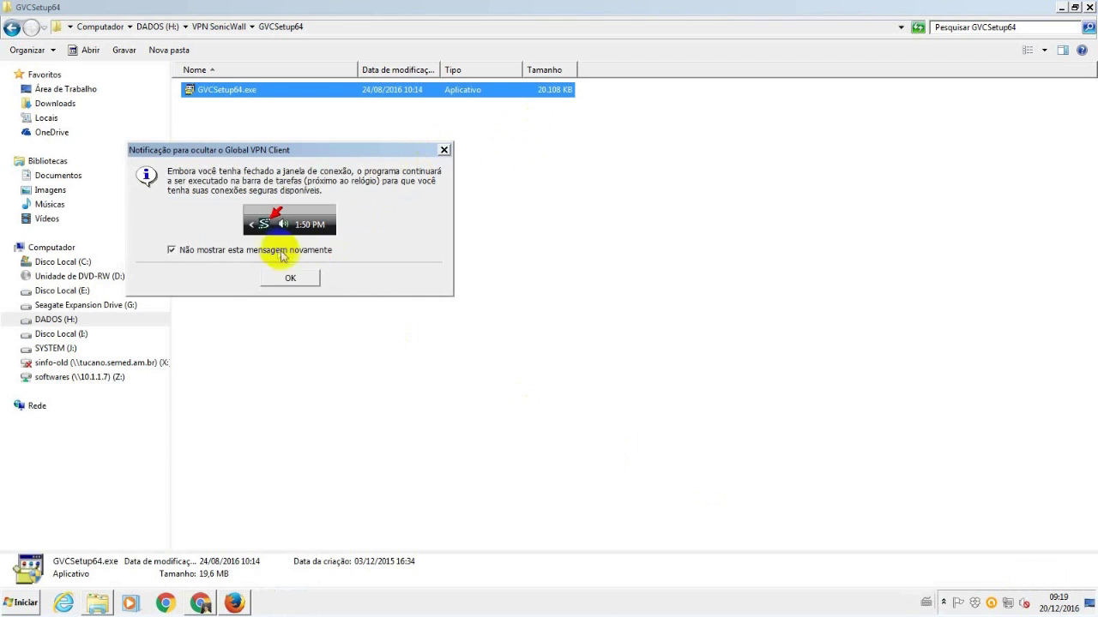
- Stop the tray notice from reappearing and close the GVCSetup64 Explorer window
{"action": "left_click", "coordinate": [291, 278]}
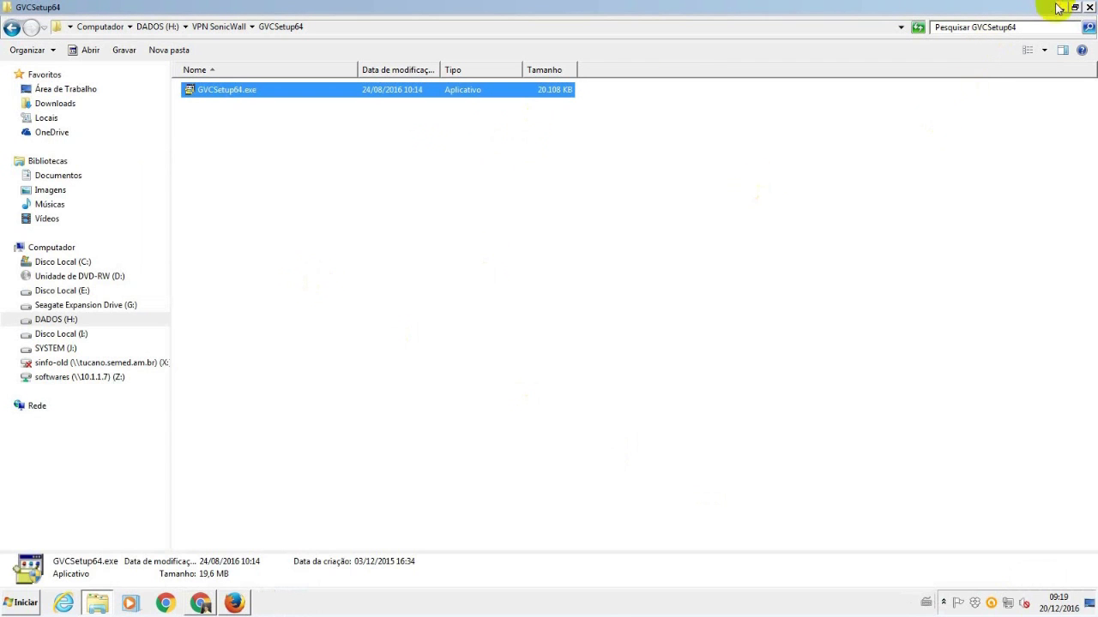
{"action": "left_click", "coordinate": [1061, 8]}
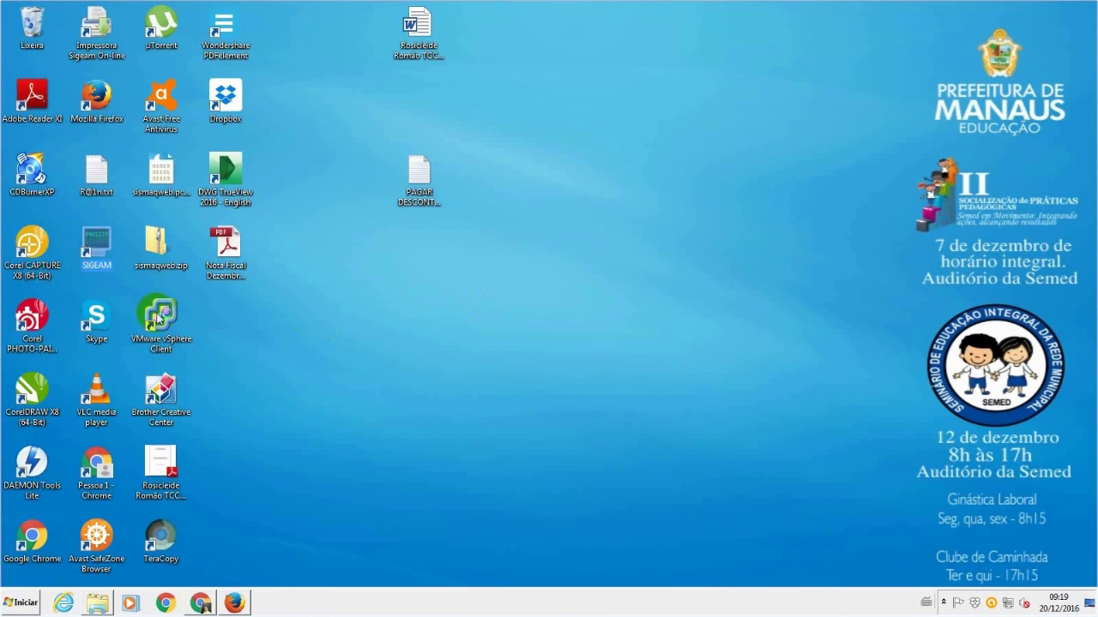
{"action": "left_click", "coordinate": [390, 312]}
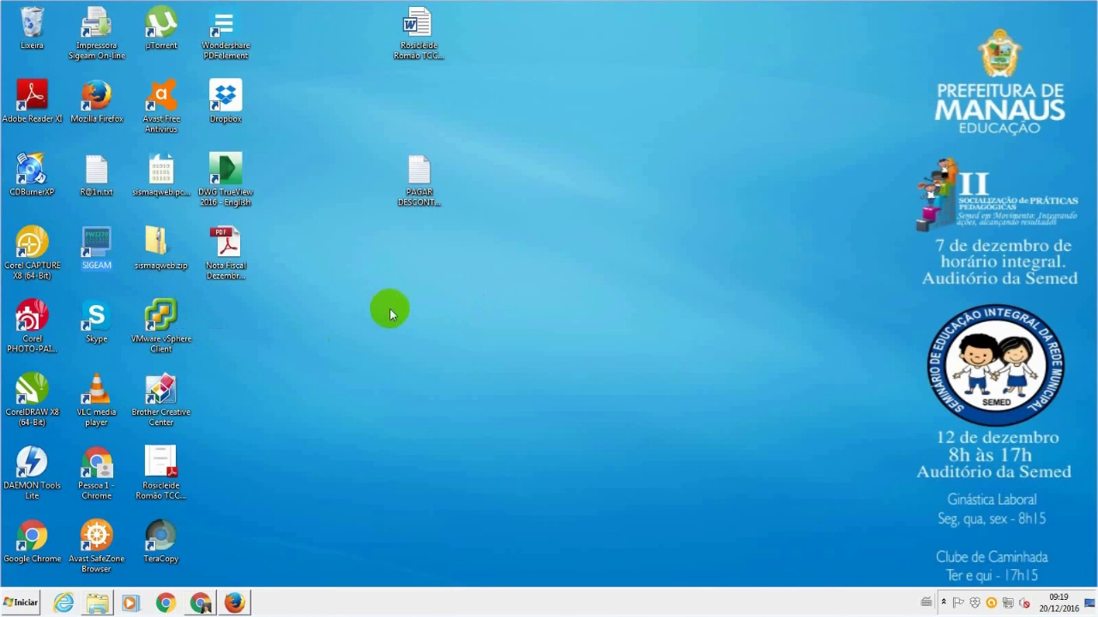